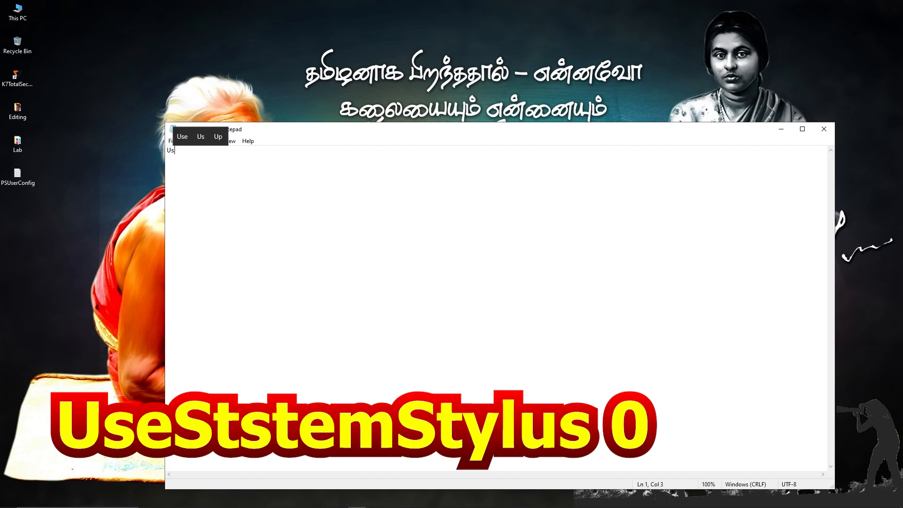
Complete the line "UseSystemStylus 0" in the PSUserConfig text file, save it and close the file.
{"action": "type", "text": "Sy"}
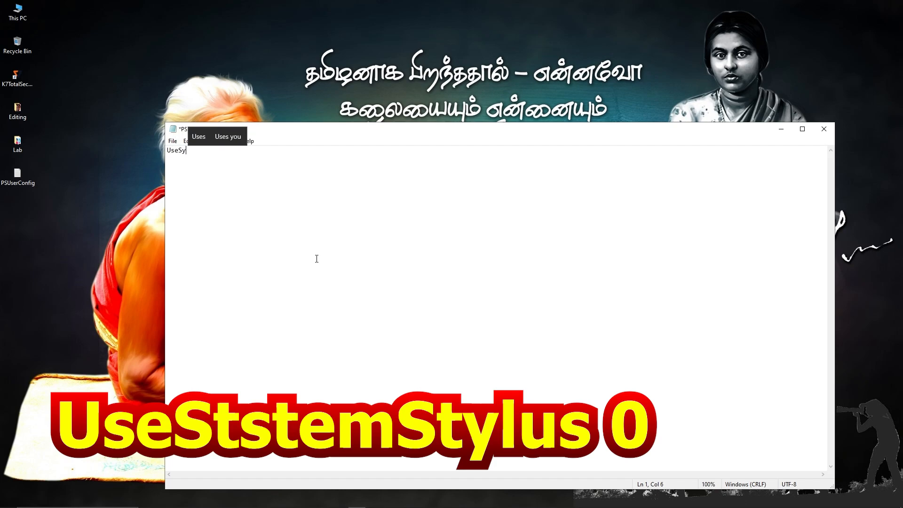
{"action": "type", "text": "stemStylus "}
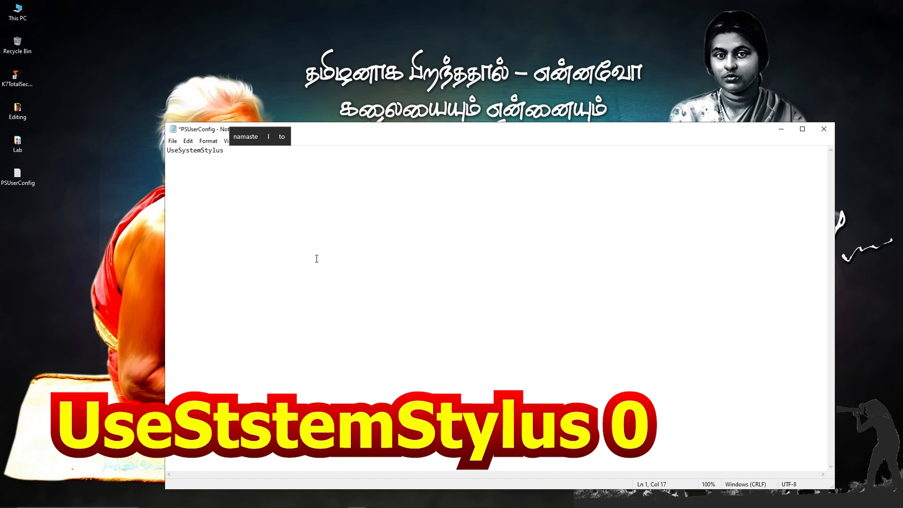
{"action": "type", "text": "0"}
{"action": "key", "text": "ctrl+s"}
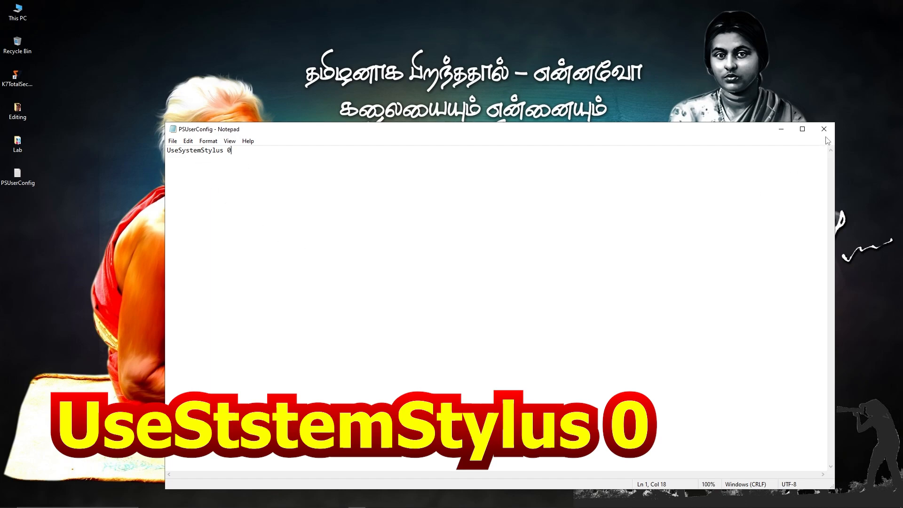
{"action": "left_click", "coordinate": [173, 141]}
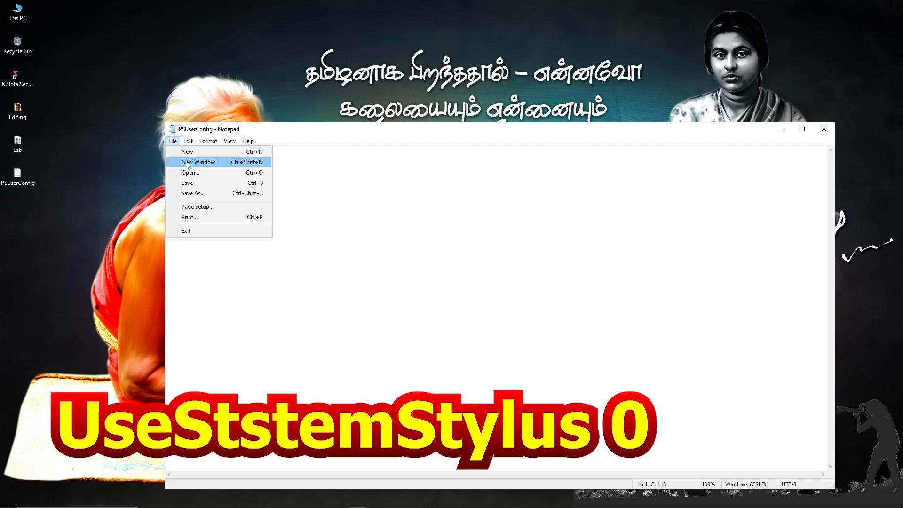
{"action": "left_click", "coordinate": [200, 185]}
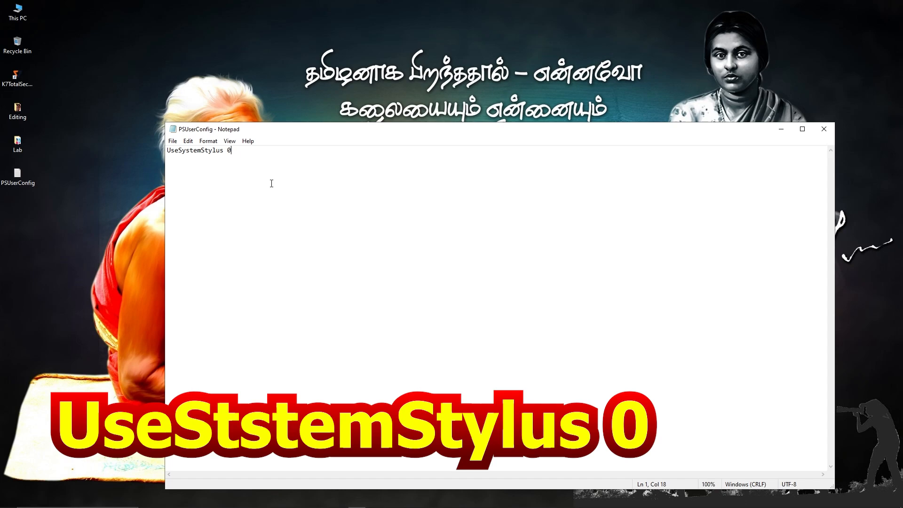
{"action": "left_click", "coordinate": [823, 129]}
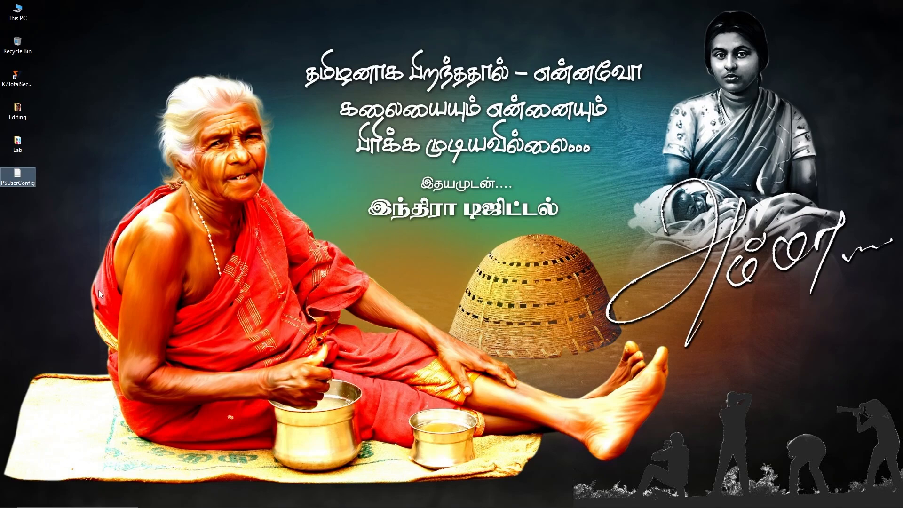
Copy the PSUserConfig file from the desktop, find %appdata% through the Windows search and open that folder.
{"action": "right_click", "coordinate": [17, 177]}
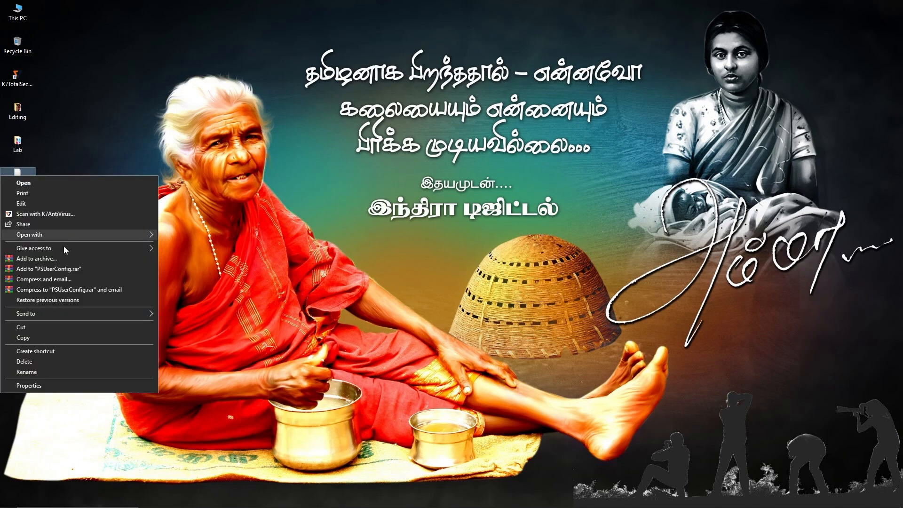
{"action": "left_click", "coordinate": [61, 336]}
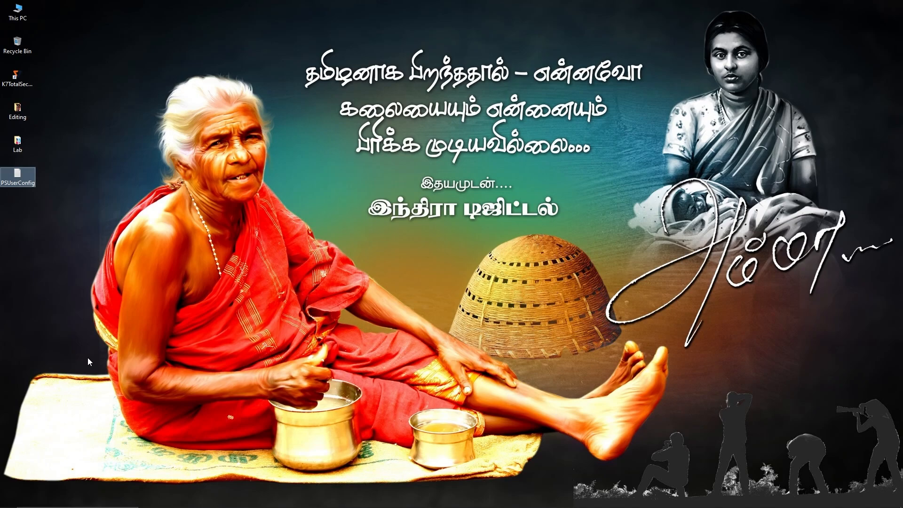
{"action": "mouse_move", "coordinate": [19, 500]}
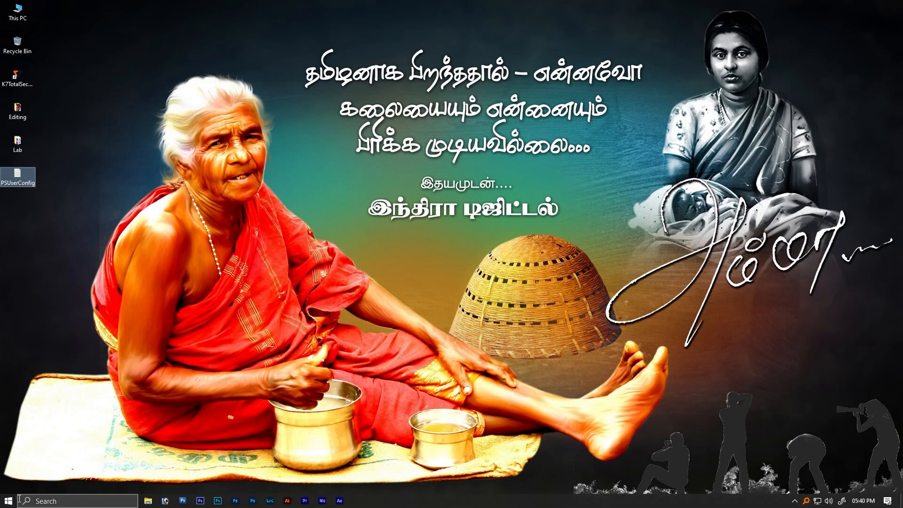
{"action": "left_click", "coordinate": [47, 501]}
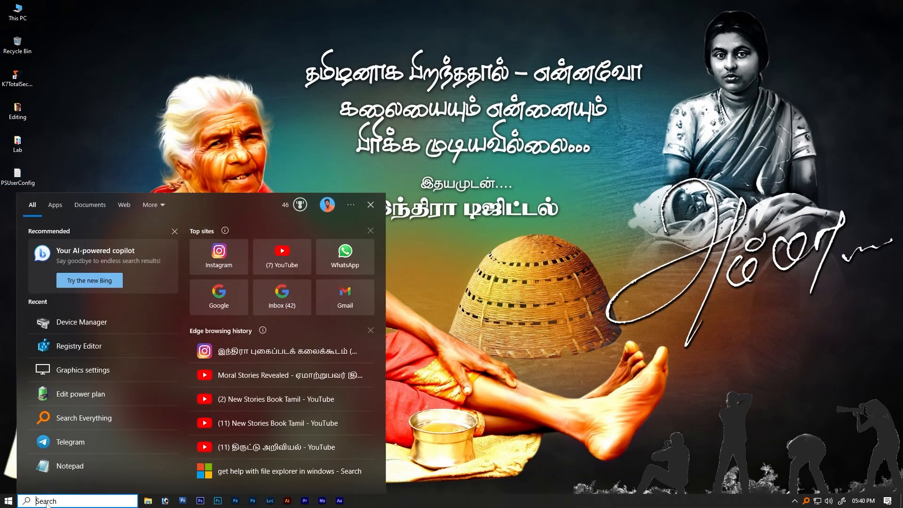
{"action": "type", "text": "%"}
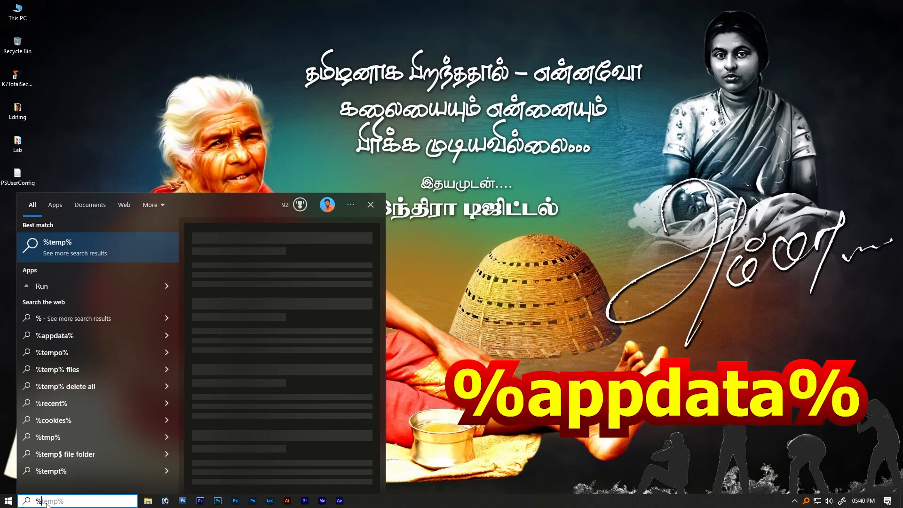
{"action": "type", "text": "appd"}
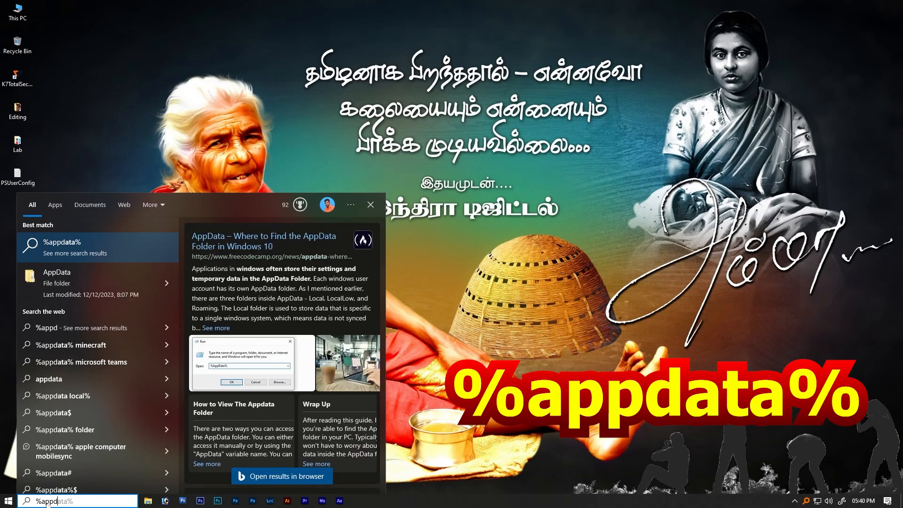
{"action": "type", "text": "ata%"}
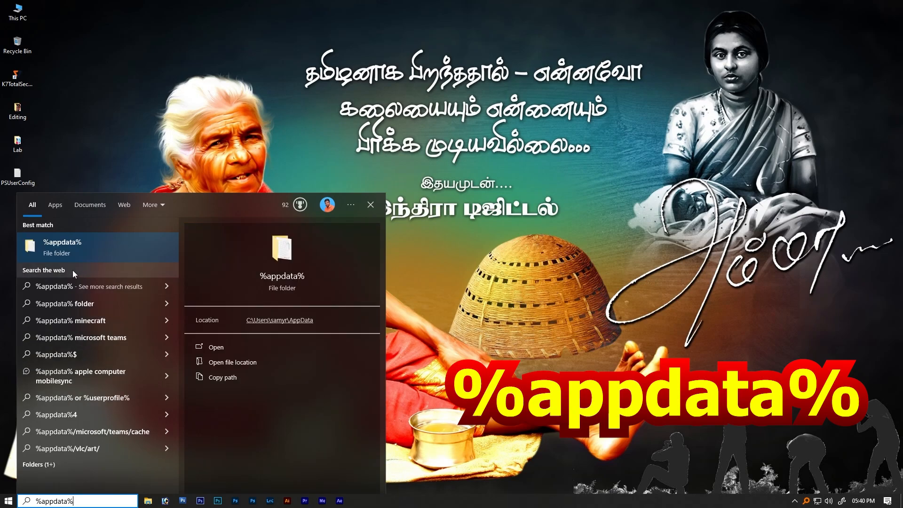
{"action": "left_click", "coordinate": [74, 249]}
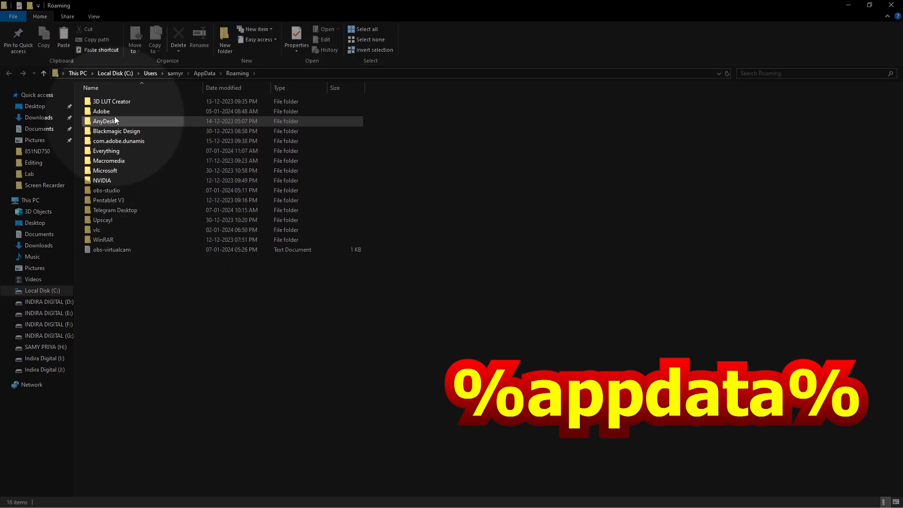
Paste the copied file into Adobe > Adobe Photoshop CC 2019 > Adobe Photoshop CC 2019 Settings and close the folder window.
{"action": "double_click", "coordinate": [114, 111]}
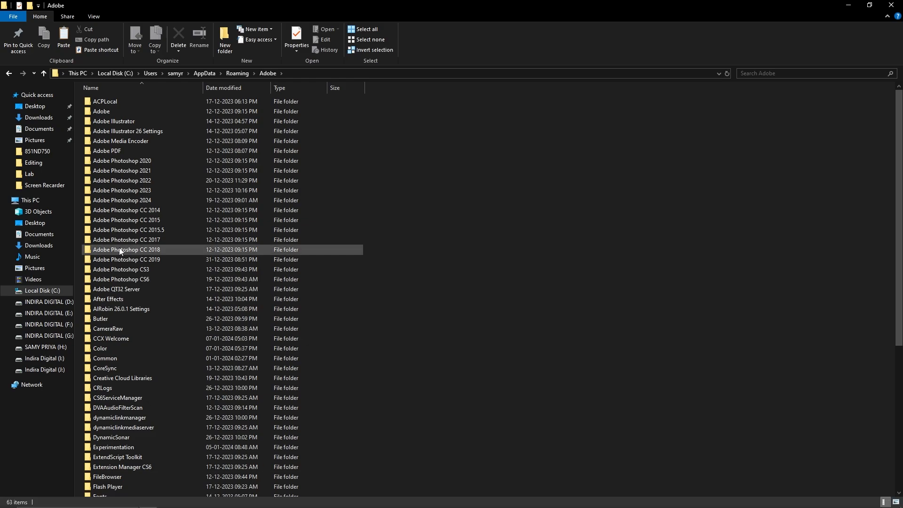
{"action": "double_click", "coordinate": [153, 257]}
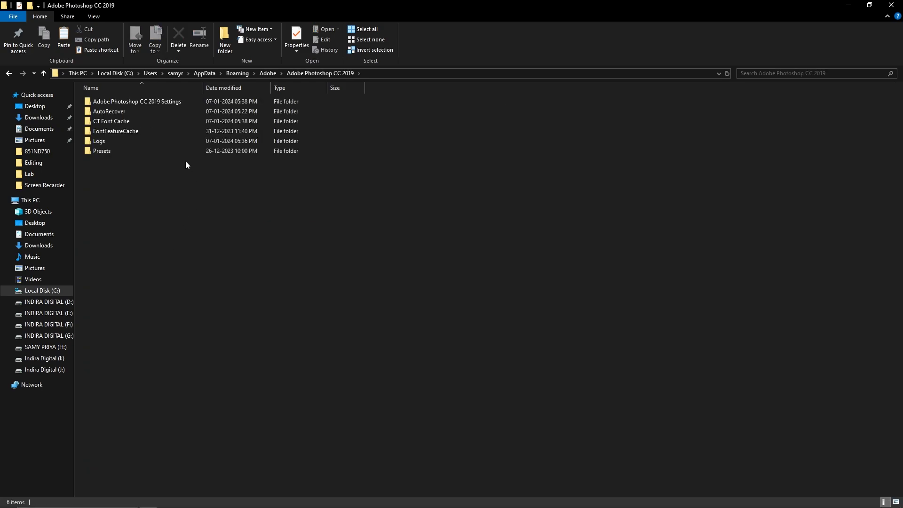
{"action": "double_click", "coordinate": [174, 103]}
{"action": "right_click", "coordinate": [486, 208]}
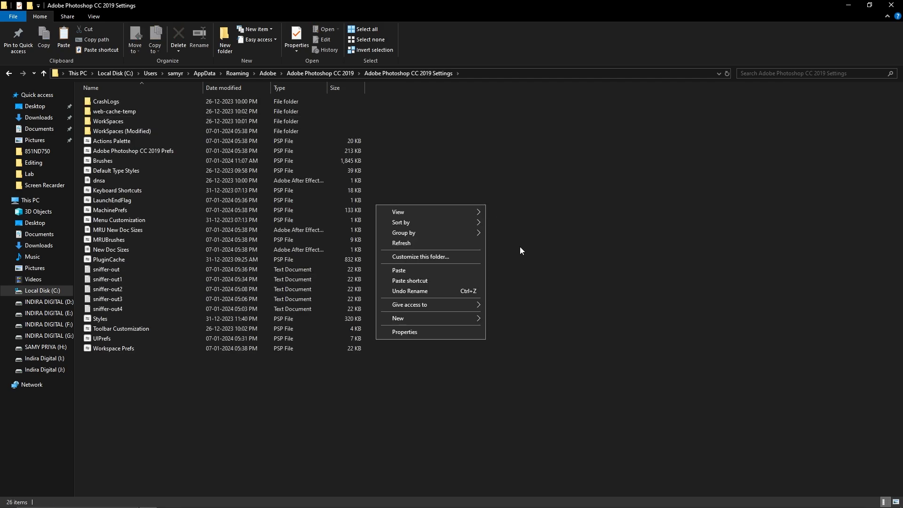
{"action": "left_click", "coordinate": [434, 271]}
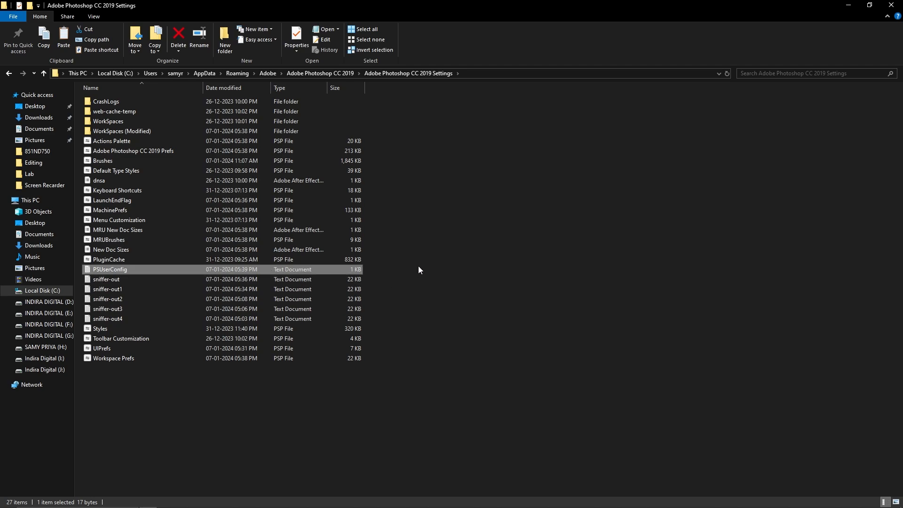
{"action": "left_click", "coordinate": [891, 5]}
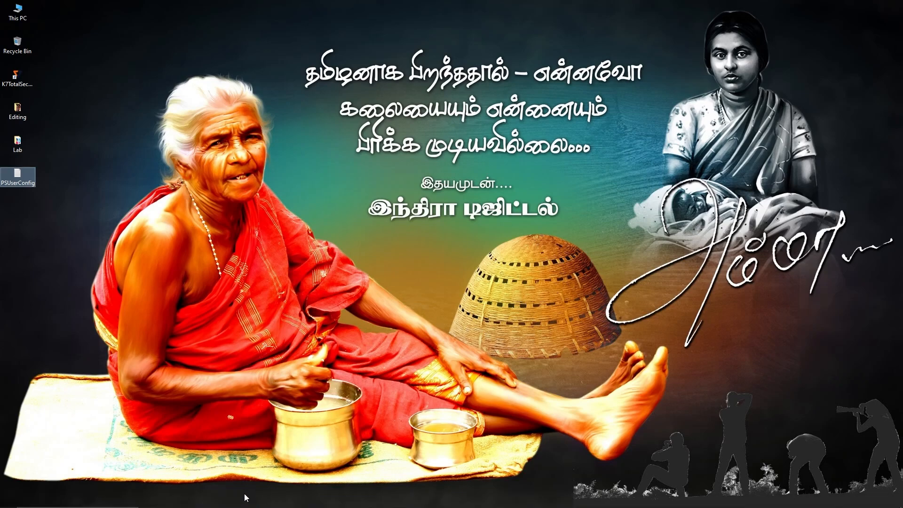
Switch to Photoshop, collapse the Brush Settings and create a new blank document.
{"action": "left_click", "coordinate": [217, 501]}
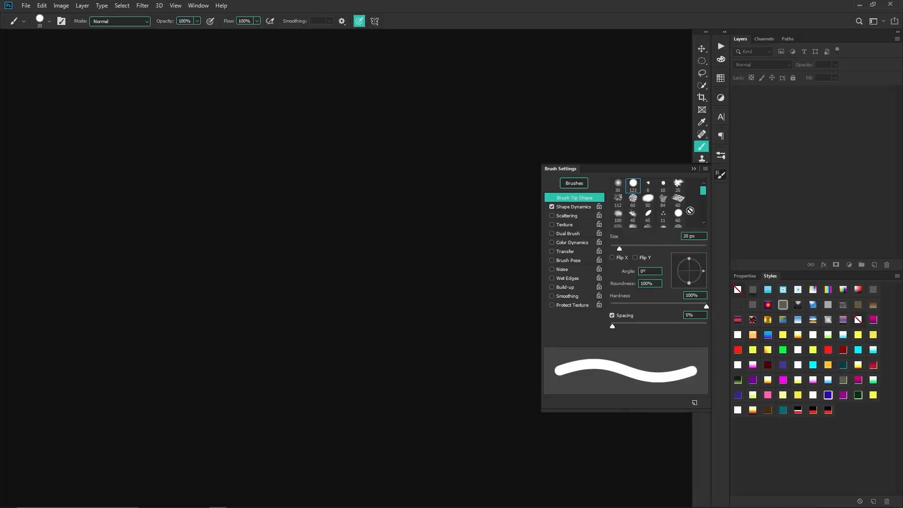
{"action": "left_click", "coordinate": [720, 174]}
{"action": "key", "text": "ctrl+n"}
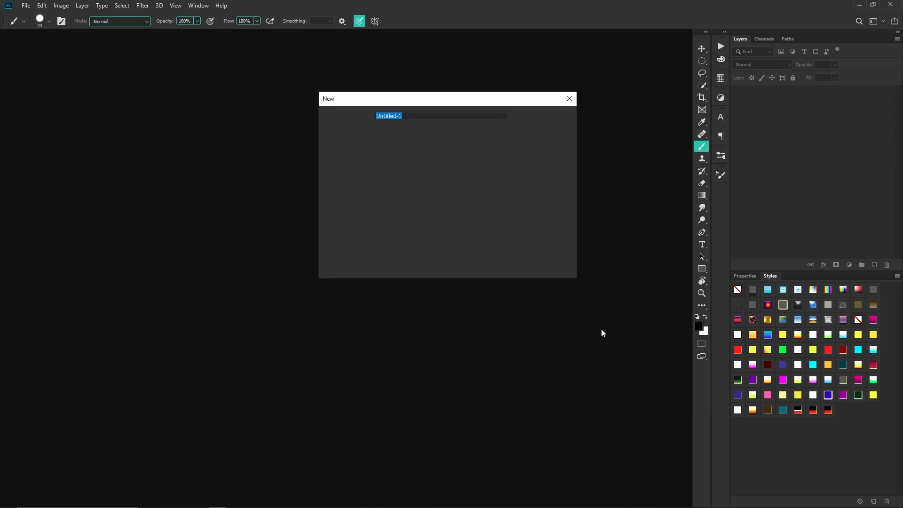
{"action": "left_click", "coordinate": [544, 117]}
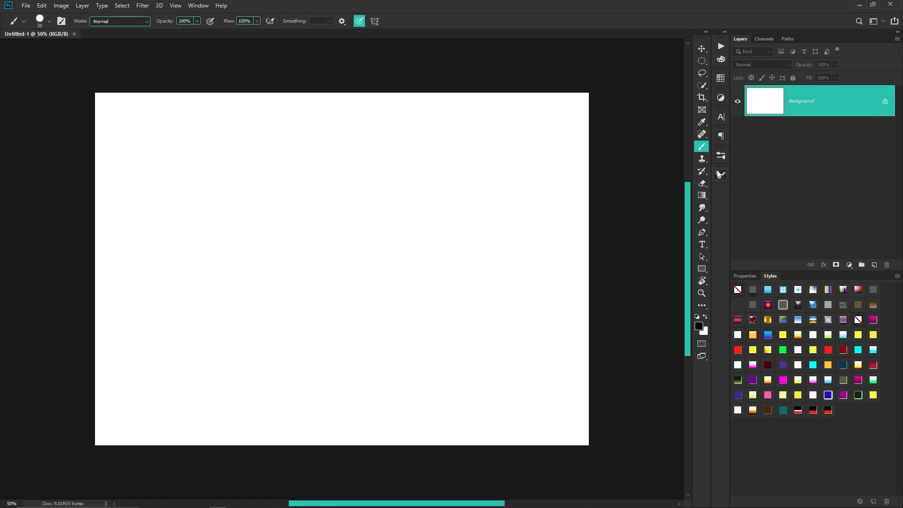
Turn off the option that always uses pen pressure for brush size and enable Shape Dynamics in the Brush Settings.
{"action": "left_click", "coordinate": [720, 175]}
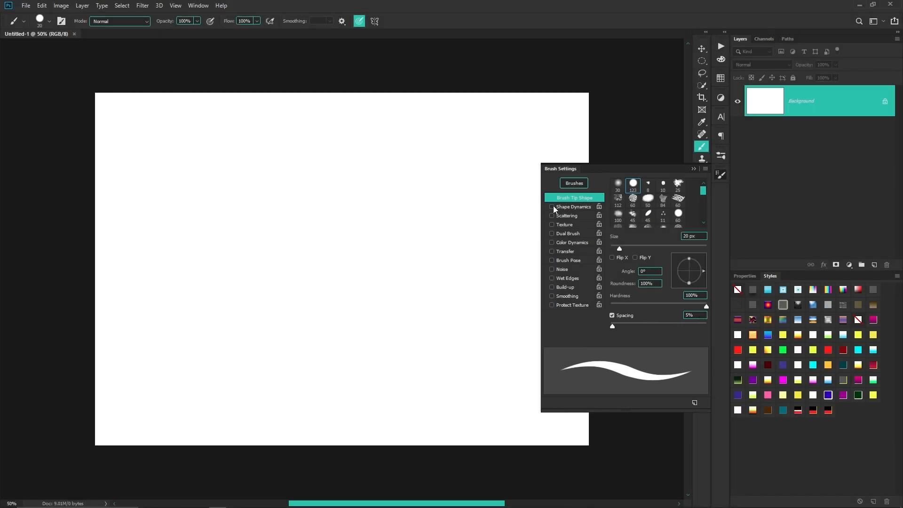
{"action": "left_click", "coordinate": [554, 208]}
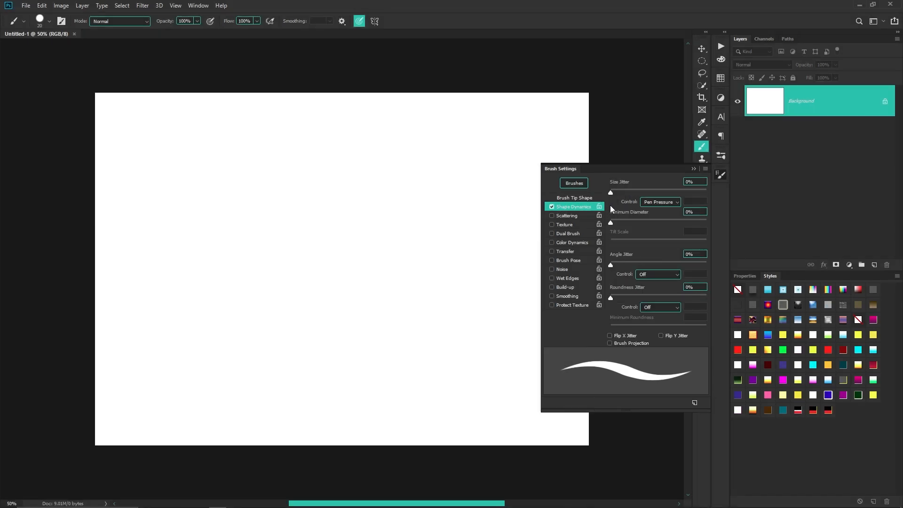
{"action": "left_click", "coordinate": [553, 207]}
{"action": "left_click", "coordinate": [357, 22]}
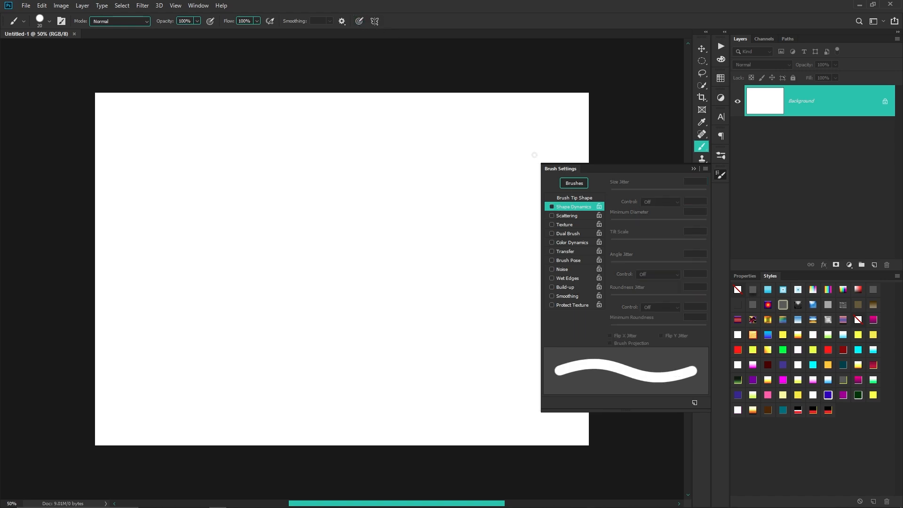
{"action": "left_click", "coordinate": [551, 207]}
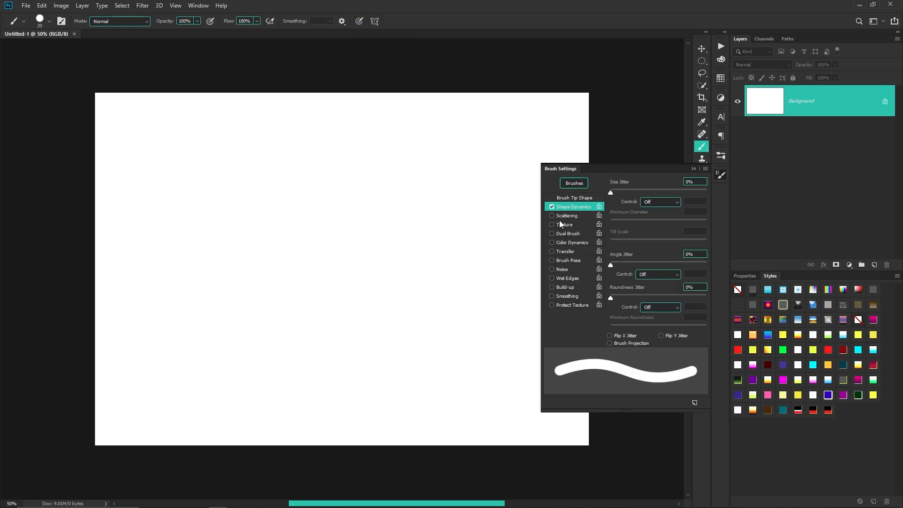
Try Pen Pressure as the Size Jitter control, set it back to Off and paint a test spiral in the canvas's upper left.
{"action": "left_click", "coordinate": [658, 202]}
{"action": "left_click", "coordinate": [655, 231]}
{"action": "left_click", "coordinate": [660, 203]}
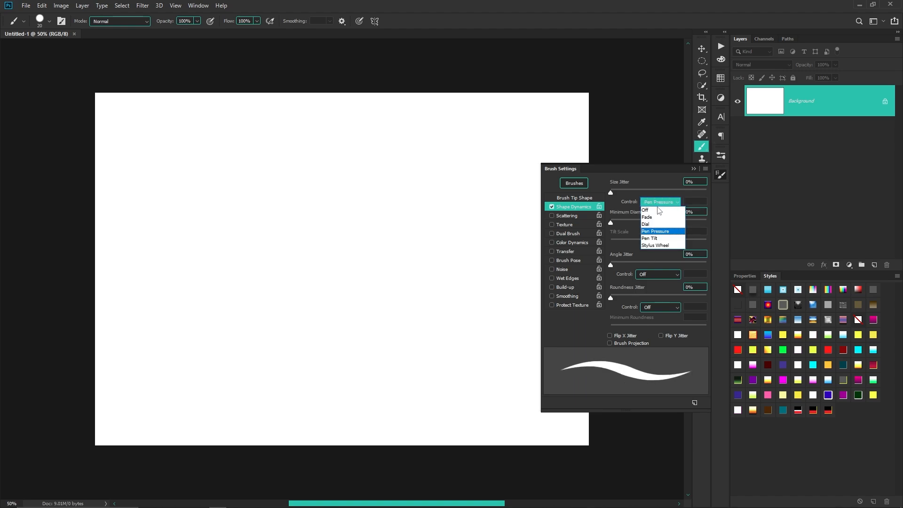
{"action": "left_click", "coordinate": [668, 208]}
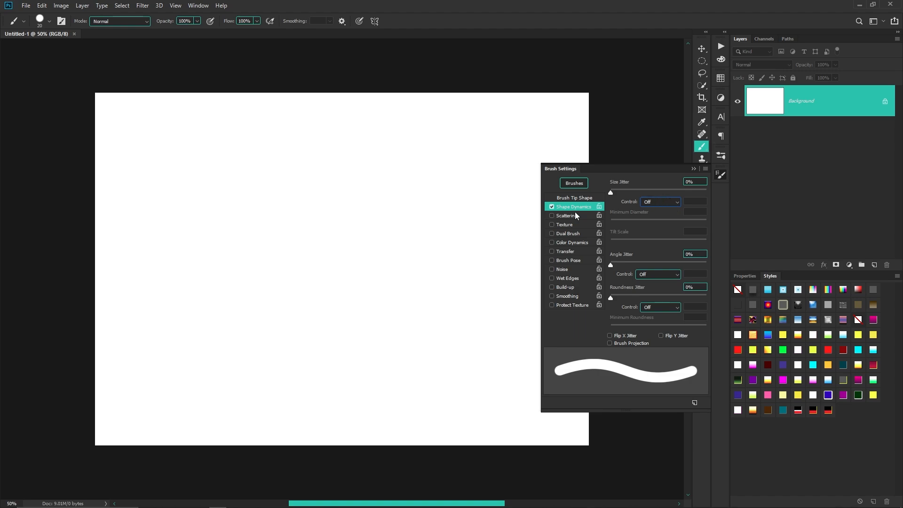
{"action": "mouse_move", "coordinate": [181, 205]}
{"action": "left_mouse_down"}
{"action": "mouse_move", "coordinate": [200, 192]}
{"action": "mouse_move", "coordinate": [188, 242]}
{"action": "mouse_move", "coordinate": [181, 163]}
{"action": "mouse_move", "coordinate": [244, 231]}
{"action": "mouse_move", "coordinate": [152, 222]}
{"action": "mouse_move", "coordinate": [221, 146]}
{"action": "mouse_move", "coordinate": [248, 177]}
{"action": "left_mouse_up"}
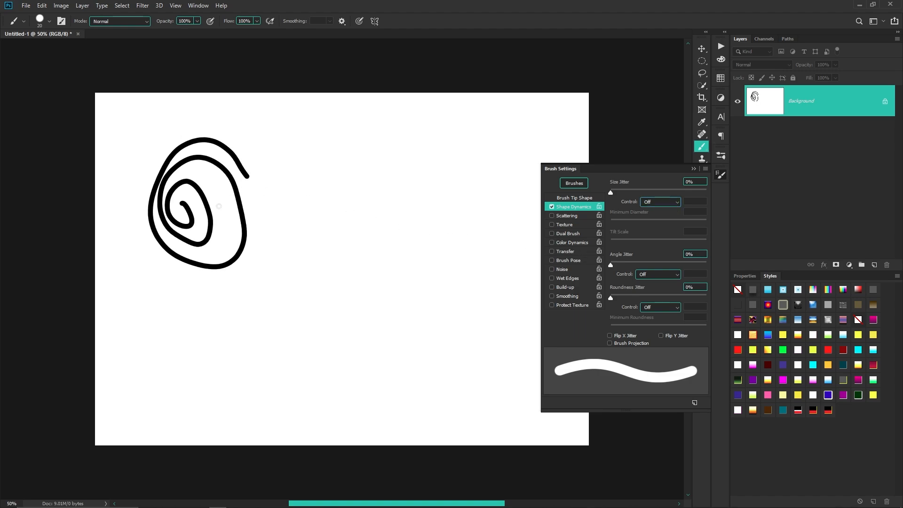
Set the Size Jitter control to Pen Pressure and paint a large spiral mid-canvas plus three wavy strokes in the lower left.
{"action": "left_click", "coordinate": [660, 203]}
{"action": "left_click", "coordinate": [650, 223]}
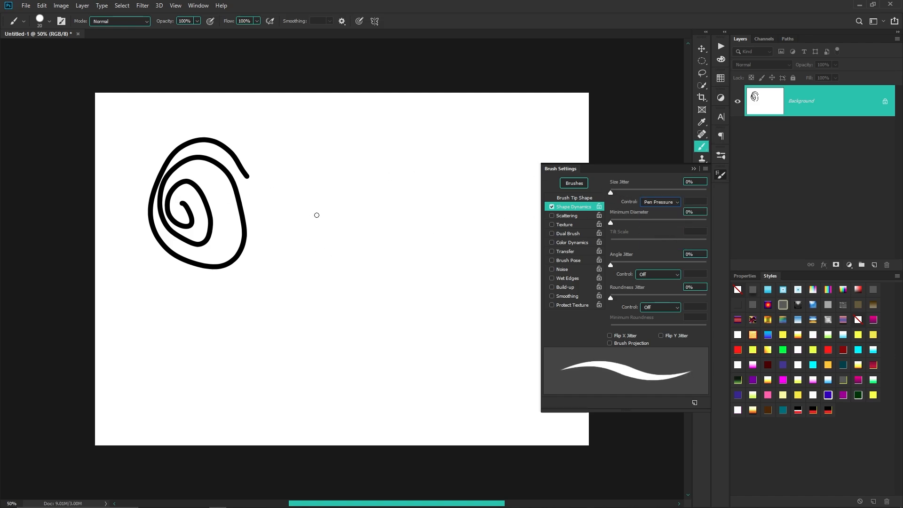
{"action": "mouse_move", "coordinate": [324, 247]}
{"action": "left_mouse_down"}
{"action": "mouse_move", "coordinate": [339, 249]}
{"action": "mouse_move", "coordinate": [362, 224]}
{"action": "mouse_move", "coordinate": [313, 208]}
{"action": "mouse_move", "coordinate": [336, 313]}
{"action": "mouse_move", "coordinate": [414, 256]}
{"action": "mouse_move", "coordinate": [274, 207]}
{"action": "mouse_move", "coordinate": [387, 365]}
{"action": "mouse_move", "coordinate": [302, 343]}
{"action": "left_mouse_up"}
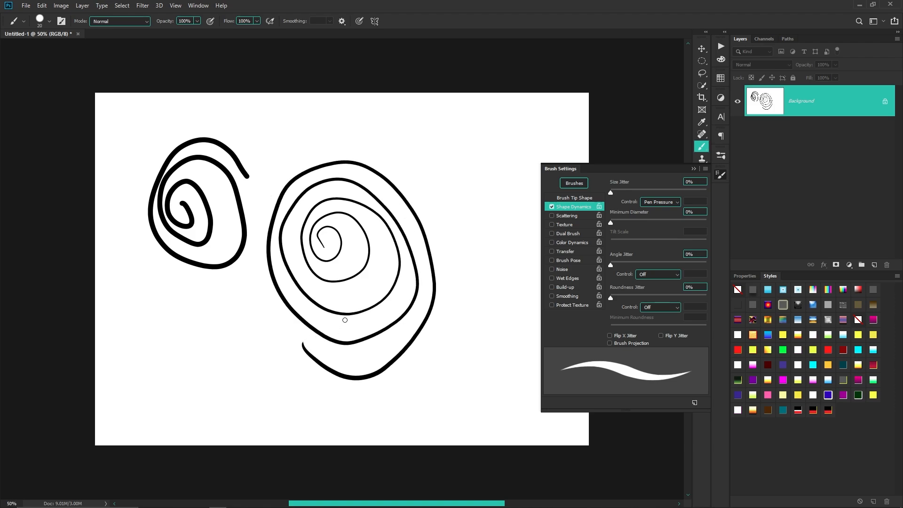
{"action": "mouse_move", "coordinate": [169, 325]}
{"action": "left_mouse_down"}
{"action": "mouse_move", "coordinate": [203, 319]}
{"action": "mouse_move", "coordinate": [218, 412]}
{"action": "left_mouse_up"}
{"action": "mouse_move", "coordinate": [211, 293]}
{"action": "left_mouse_down"}
{"action": "mouse_move", "coordinate": [268, 365]}
{"action": "mouse_move", "coordinate": [272, 400]}
{"action": "left_mouse_up"}
{"action": "left_click_drag", "start_coordinate": [141, 348], "coordinate": [180, 415]}
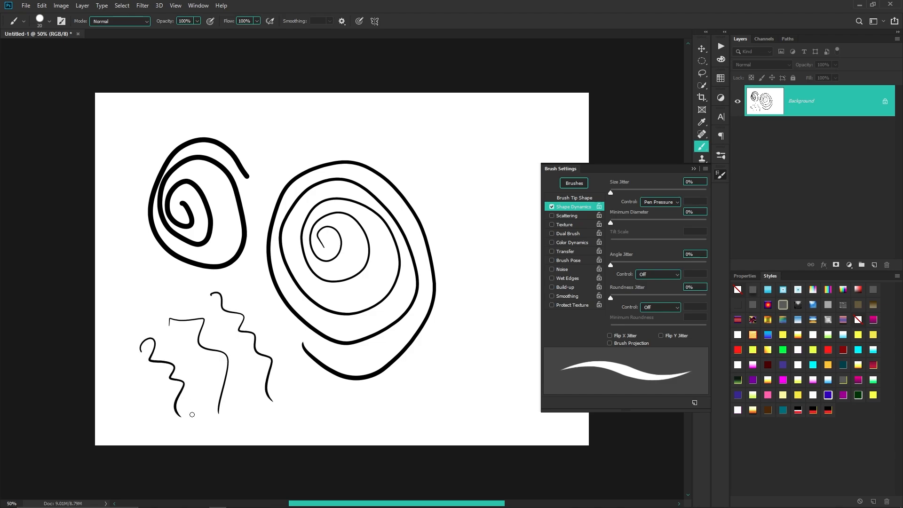
Paint three signature-style test scribbles along the canvas's right side, reducing the brush size to 9 px after the first.
{"action": "mouse_move", "coordinate": [419, 342]}
{"action": "left_mouse_down"}
{"action": "mouse_move", "coordinate": [455, 405]}
{"action": "mouse_move", "coordinate": [483, 372]}
{"action": "mouse_move", "coordinate": [533, 355]}
{"action": "left_mouse_up"}
{"action": "key", "text": "bracketleft"}
{"action": "key", "text": "bracketleft"}
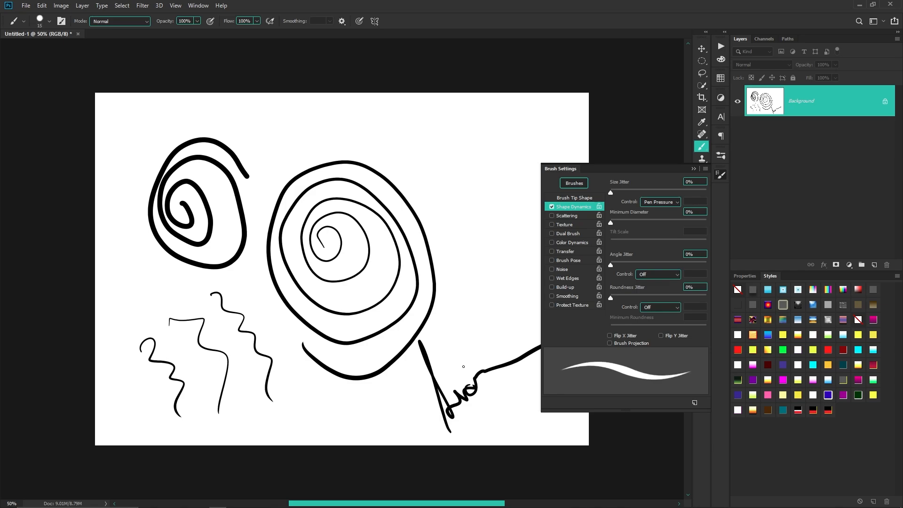
{"action": "mouse_move", "coordinate": [472, 342]}
{"action": "left_mouse_down"}
{"action": "mouse_move", "coordinate": [483, 311]}
{"action": "mouse_move", "coordinate": [528, 286]}
{"action": "left_mouse_up"}
{"action": "left_click_drag", "start_coordinate": [439, 238], "coordinate": [391, 288]}
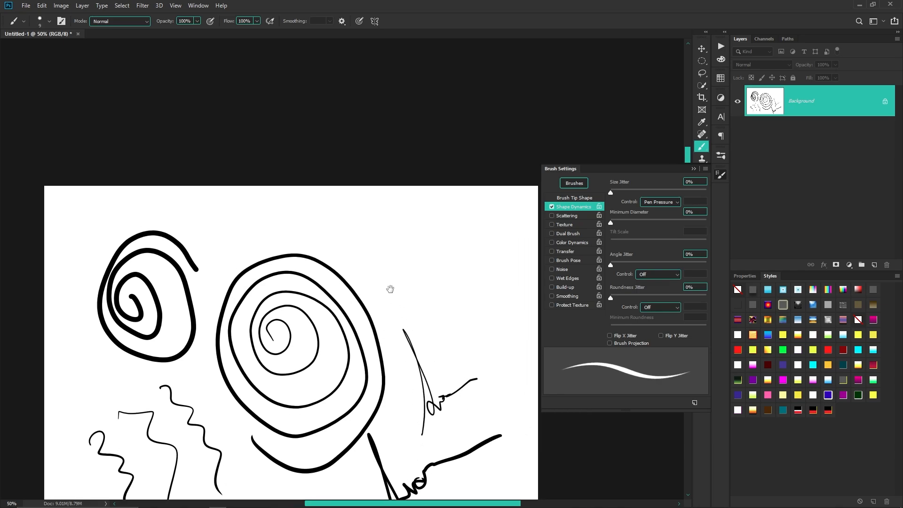
{"action": "mouse_move", "coordinate": [436, 307]}
{"action": "left_mouse_down"}
{"action": "mouse_move", "coordinate": [460, 240]}
{"action": "mouse_move", "coordinate": [474, 261]}
{"action": "mouse_move", "coordinate": [505, 240]}
{"action": "left_mouse_up"}
{"action": "left_click", "coordinate": [461, 284]}
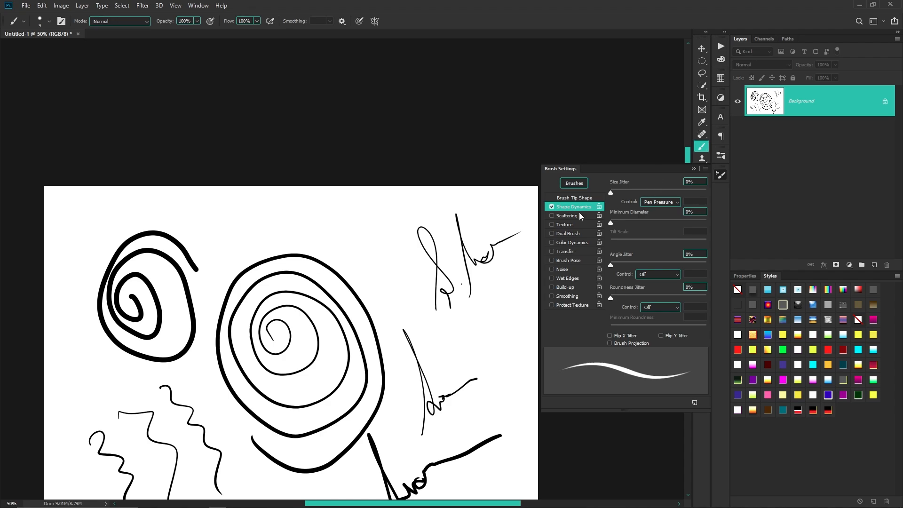
Turn Shape Dynamics off, paint a signature-style test scribble beside the upper-right one, and turn Shape Dynamics back on.
{"action": "left_click", "coordinate": [552, 207]}
{"action": "left_click_drag", "start_coordinate": [428, 345], "coordinate": [503, 394]}
{"action": "mouse_move", "coordinate": [449, 342]}
{"action": "left_mouse_down"}
{"action": "mouse_move", "coordinate": [460, 303]}
{"action": "mouse_move", "coordinate": [481, 316]}
{"action": "mouse_move", "coordinate": [384, 301]}
{"action": "left_mouse_up"}
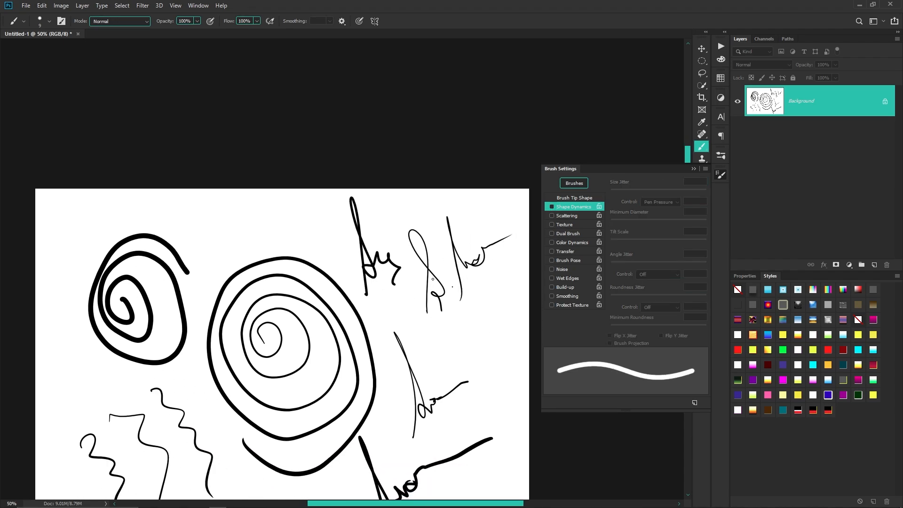
{"action": "left_click", "coordinate": [558, 206]}
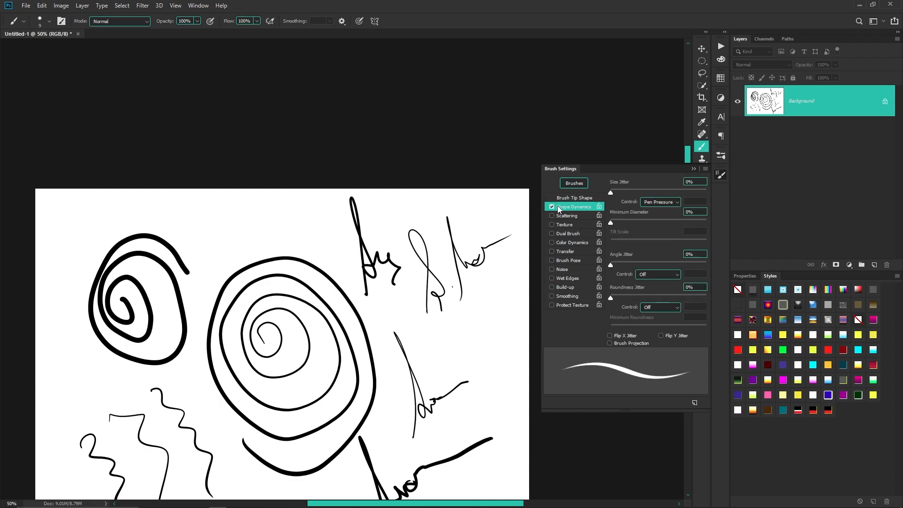
Enable Transfer in the Brush Settings and paint two wavy test strokes near the canvas's right edge, enlarging the brush to 97 px.
{"action": "left_click", "coordinate": [564, 252]}
{"action": "left_click_drag", "start_coordinate": [490, 393], "coordinate": [430, 324]}
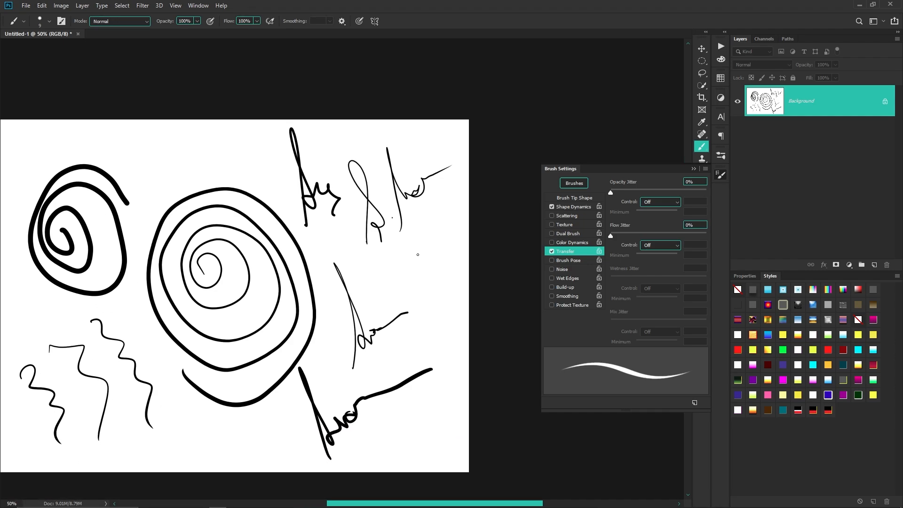
{"action": "mouse_move", "coordinate": [425, 238]}
{"action": "left_mouse_down"}
{"action": "mouse_move", "coordinate": [440, 293]}
{"action": "mouse_move", "coordinate": [431, 351]}
{"action": "left_mouse_up"}
{"action": "left_click_drag", "start_coordinate": [438, 297], "coordinate": [456, 305]}
{"action": "mouse_move", "coordinate": [398, 253]}
{"action": "left_mouse_down"}
{"action": "mouse_move", "coordinate": [416, 290]}
{"action": "mouse_move", "coordinate": [413, 342]}
{"action": "left_mouse_up"}
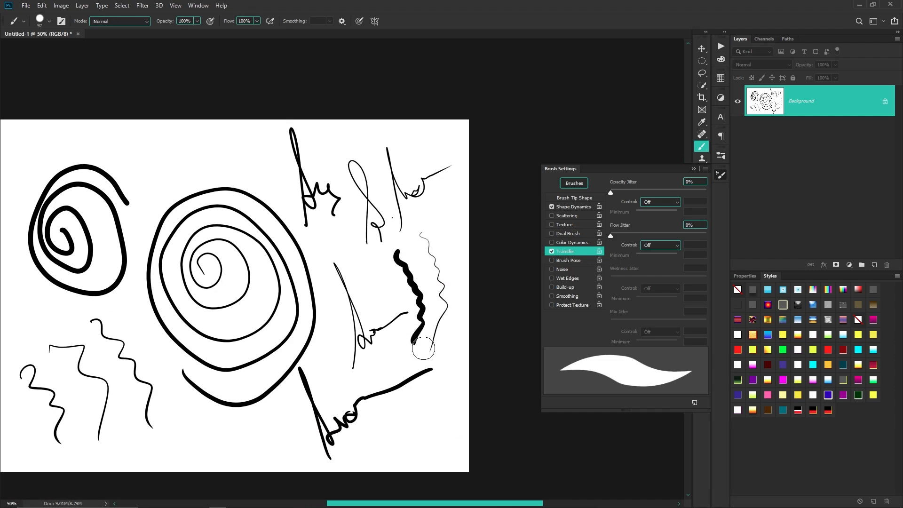
Set the Opacity Jitter control to Pen Pressure and paint several light and dark test strokes along the canvas's lower edge.
{"action": "left_click", "coordinate": [653, 203]}
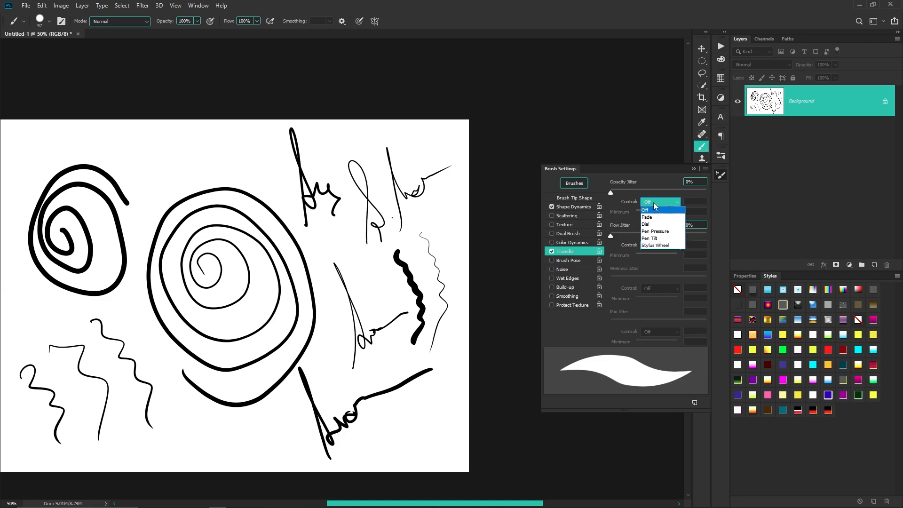
{"action": "left_click", "coordinate": [658, 219]}
{"action": "left_click_drag", "start_coordinate": [379, 378], "coordinate": [441, 260]}
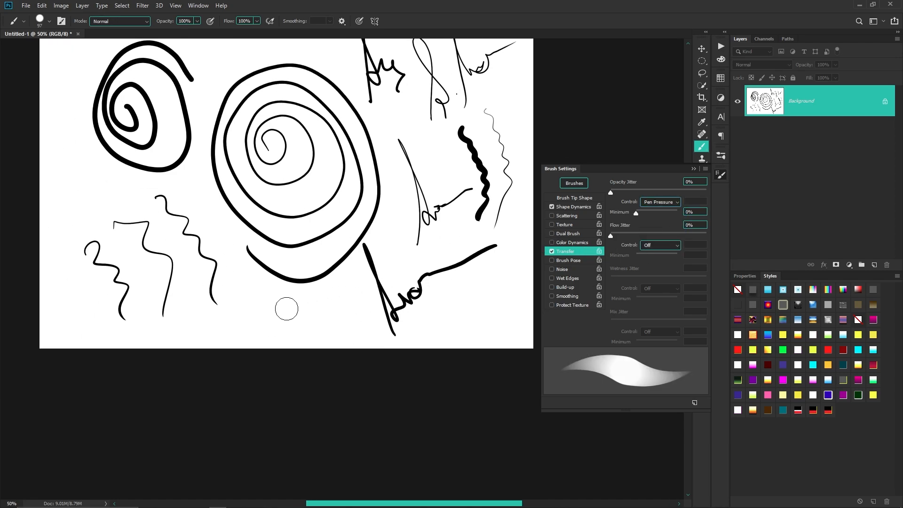
{"action": "mouse_move", "coordinate": [259, 311]}
{"action": "left_mouse_down"}
{"action": "mouse_move", "coordinate": [338, 323]}
{"action": "mouse_move", "coordinate": [352, 296]}
{"action": "mouse_move", "coordinate": [360, 311]}
{"action": "mouse_move", "coordinate": [366, 301]}
{"action": "mouse_move", "coordinate": [359, 300]}
{"action": "mouse_move", "coordinate": [375, 329]}
{"action": "left_mouse_up"}
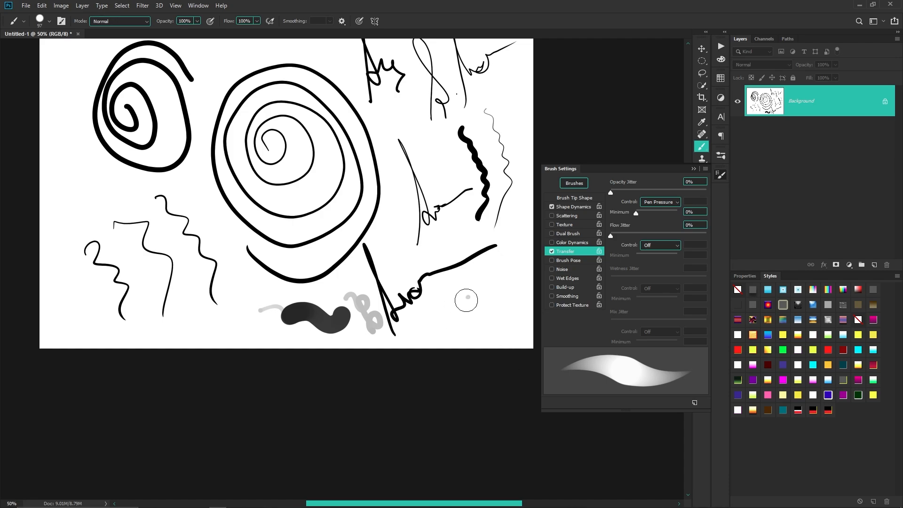
{"action": "mouse_move", "coordinate": [455, 306]}
{"action": "left_mouse_down"}
{"action": "mouse_move", "coordinate": [485, 330]}
{"action": "mouse_move", "coordinate": [505, 330]}
{"action": "left_mouse_up"}
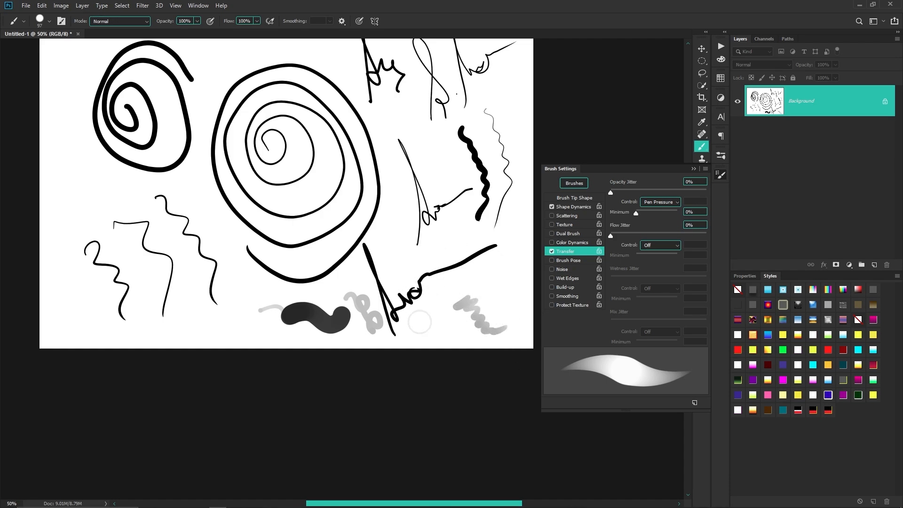
{"action": "left_click_drag", "start_coordinate": [424, 322], "coordinate": [440, 338]}
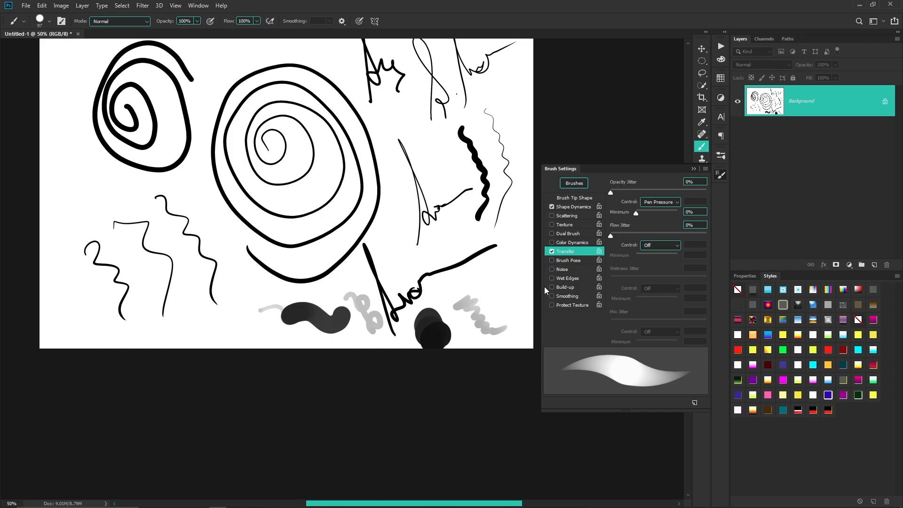
{"action": "mouse_move", "coordinate": [422, 296]}
{"action": "left_mouse_down"}
{"action": "mouse_move", "coordinate": [400, 304]}
{"action": "mouse_move", "coordinate": [400, 317]}
{"action": "left_mouse_up"}
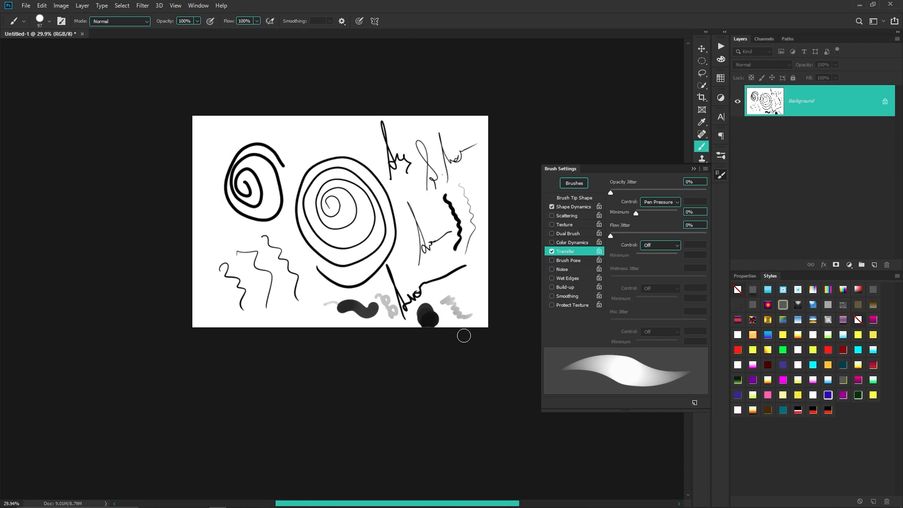
Close the untitled test document and open Star (215).psd.
{"action": "key", "text": "ctrl+w"}
{"action": "left_click", "coordinate": [458, 191]}
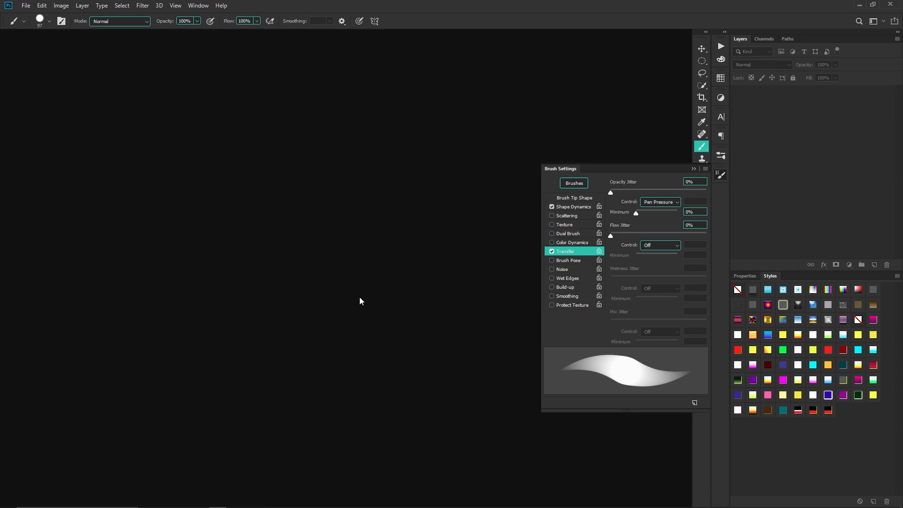
{"action": "double_click", "coordinate": [360, 296]}
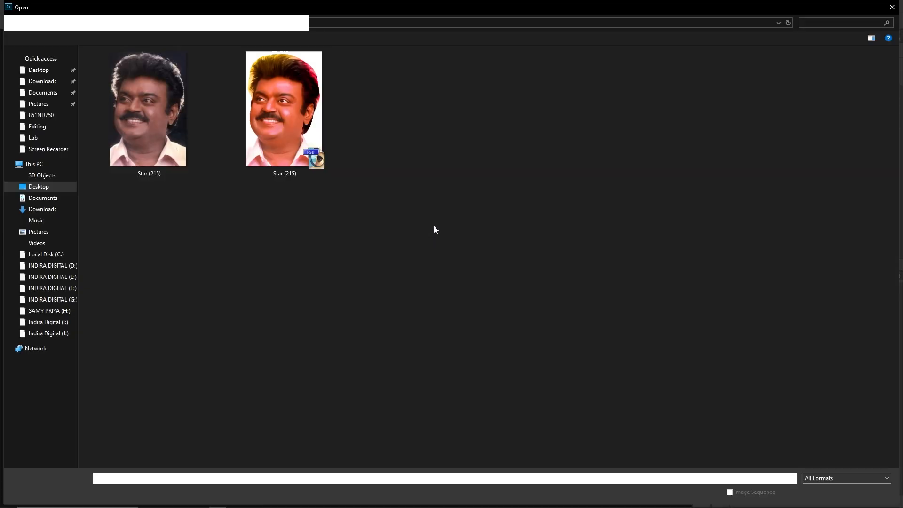
{"action": "double_click", "coordinate": [273, 134]}
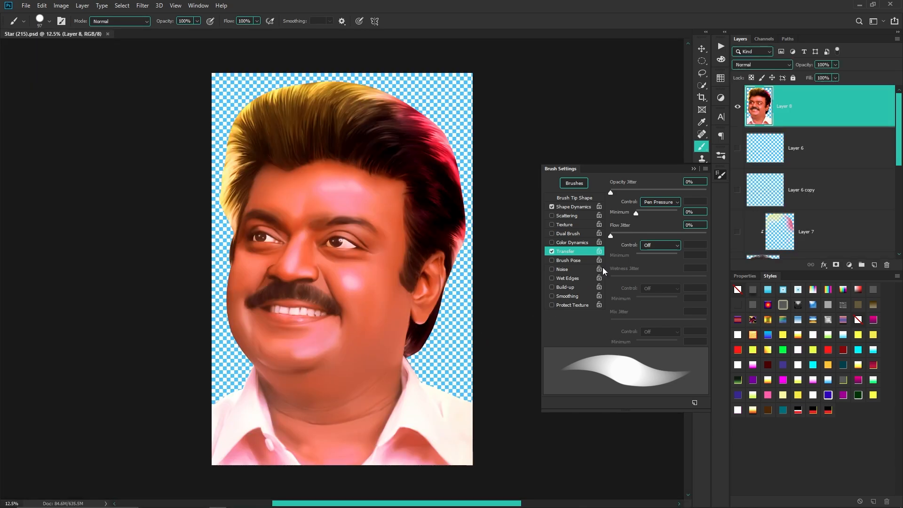
Collapse the Brush Settings, add a new empty layer above Layer 8 and make white the foreground color.
{"action": "left_click", "coordinate": [726, 172]}
{"action": "left_click", "coordinate": [874, 265]}
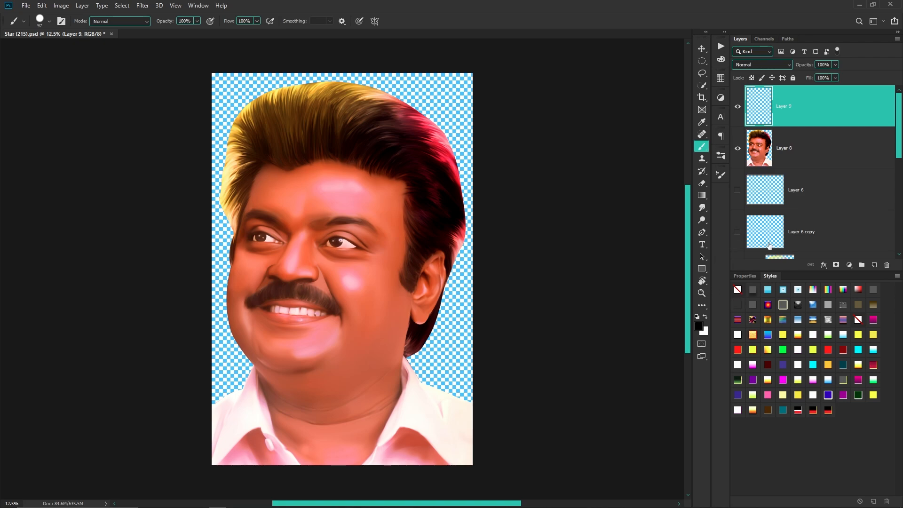
{"action": "scroll", "coordinate": [414, 248], "scroll_direction": "up", "scroll_amount": 4}
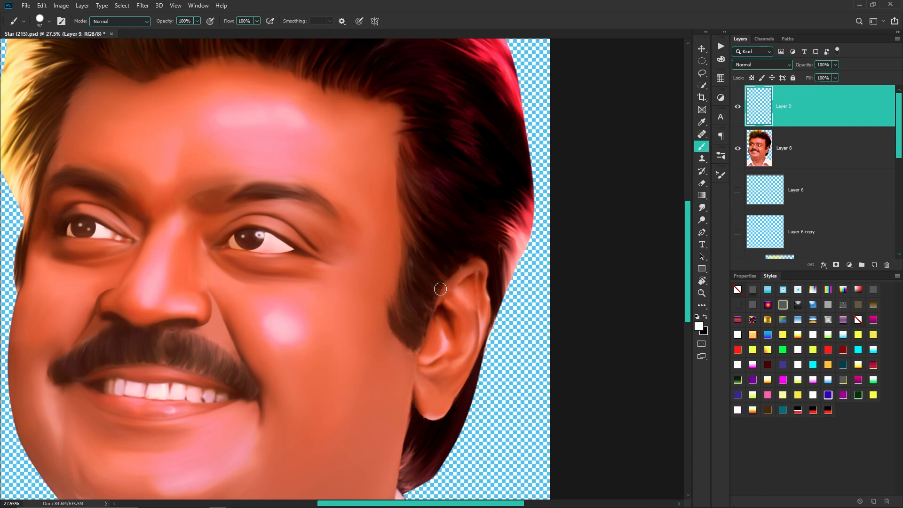
Try white hair strokes over the sideburn beside the ear and undo them.
{"action": "mouse_move", "coordinate": [409, 256]}
{"action": "left_mouse_down"}
{"action": "mouse_move", "coordinate": [457, 276]}
{"action": "mouse_move", "coordinate": [416, 276]}
{"action": "mouse_move", "coordinate": [454, 282]}
{"action": "left_mouse_up"}
{"action": "key", "text": "ctrl+z"}
{"action": "key", "text": "ctrl+z"}
Review the brush's Shape Dynamics and Transfer settings and turn on always using pen pressure for both opacity and size.
{"action": "left_click", "coordinate": [719, 174]}
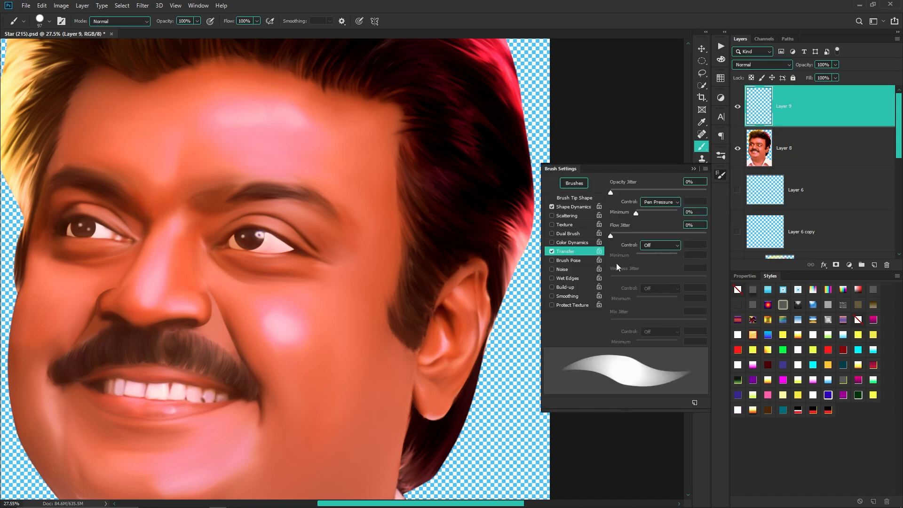
{"action": "left_click", "coordinate": [577, 207]}
{"action": "left_click", "coordinate": [567, 252]}
{"action": "left_click", "coordinate": [723, 174]}
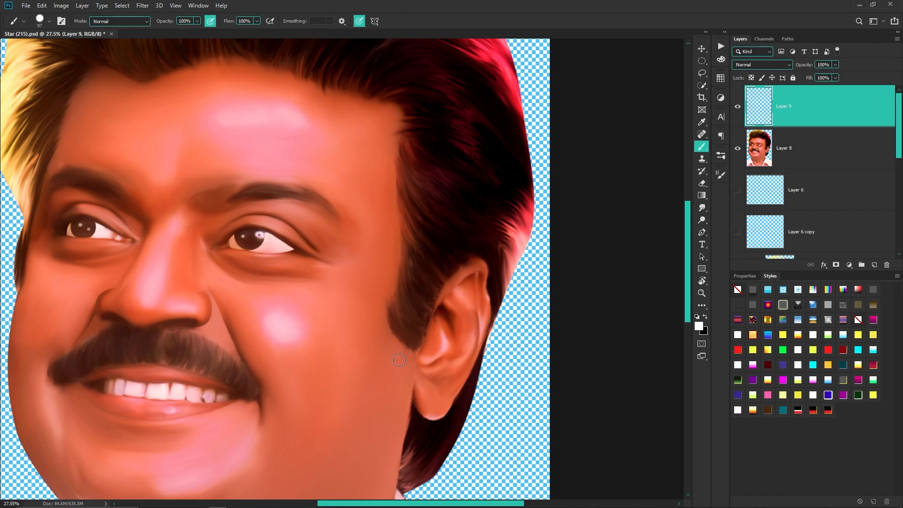
Switch to the XP-Pen tablet settings, move the pen's pressure Hardness towards Hard and close the settings window.
{"action": "key", "text": "super"}
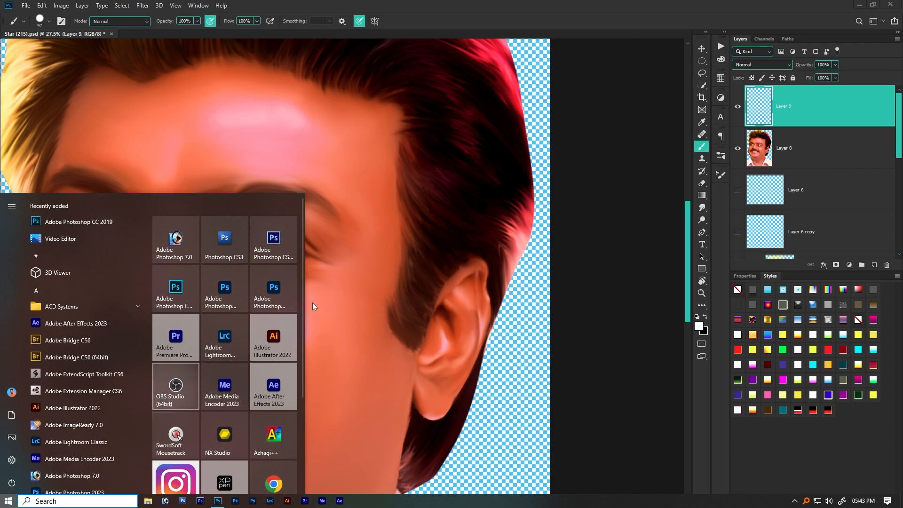
{"action": "key", "text": "Escape"}
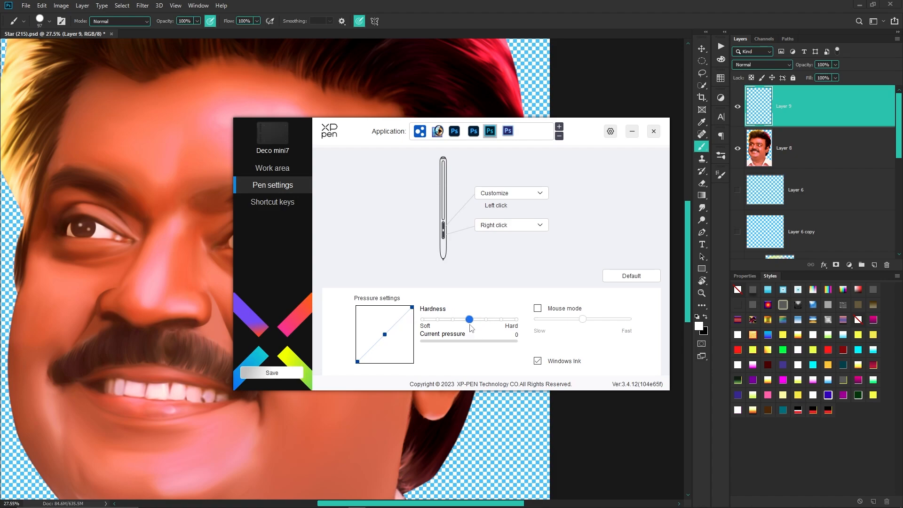
{"action": "left_click_drag", "start_coordinate": [471, 320], "coordinate": [512, 322]}
{"action": "left_click", "coordinate": [516, 321]}
{"action": "left_click", "coordinate": [653, 131]}
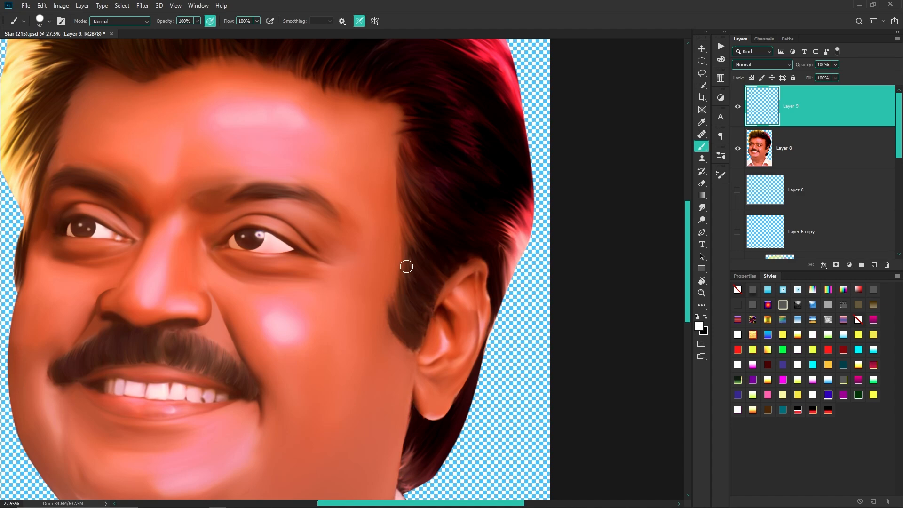
Reduce the brush size to 90 px and paint fine, curved white hair strokes down the sideburn beside the ear on the new layer.
{"action": "scroll", "coordinate": [450, 288], "scroll_direction": "up", "scroll_amount": 5}
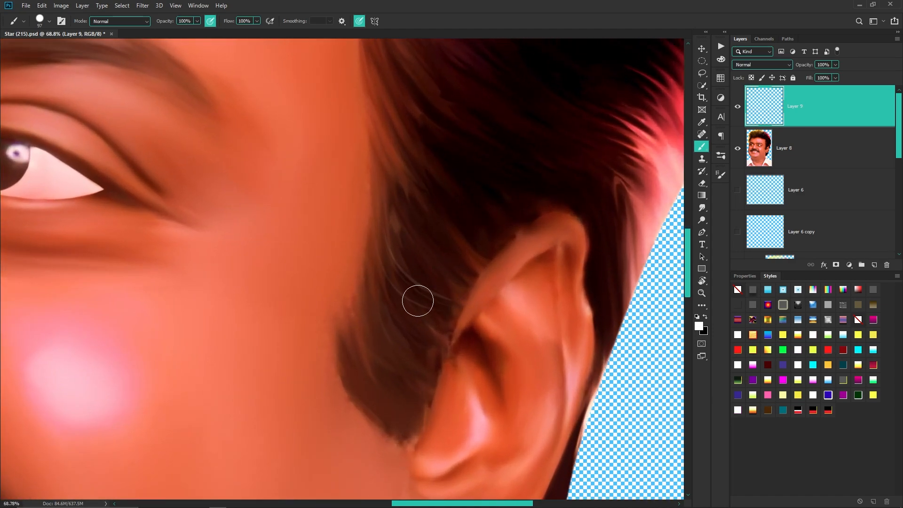
{"action": "key", "text": "bracketleft"}
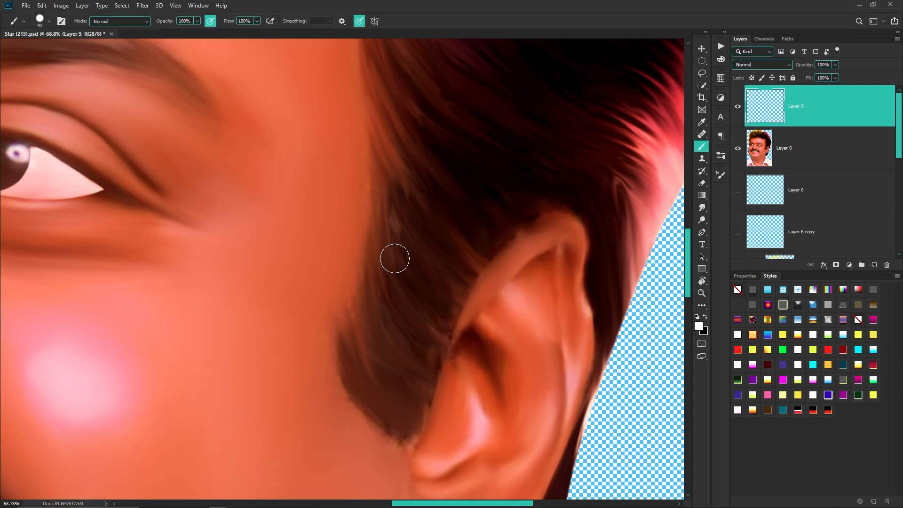
{"action": "left_click_drag", "start_coordinate": [389, 247], "coordinate": [452, 270]}
{"action": "key", "text": "ctrl+z"}
{"action": "left_click_drag", "start_coordinate": [395, 219], "coordinate": [443, 282]}
{"action": "left_click_drag", "start_coordinate": [399, 245], "coordinate": [445, 311]}
{"action": "mouse_move", "coordinate": [395, 282]}
{"action": "left_mouse_down"}
{"action": "mouse_move", "coordinate": [437, 340]}
{"action": "mouse_move", "coordinate": [430, 355]}
{"action": "left_mouse_up"}
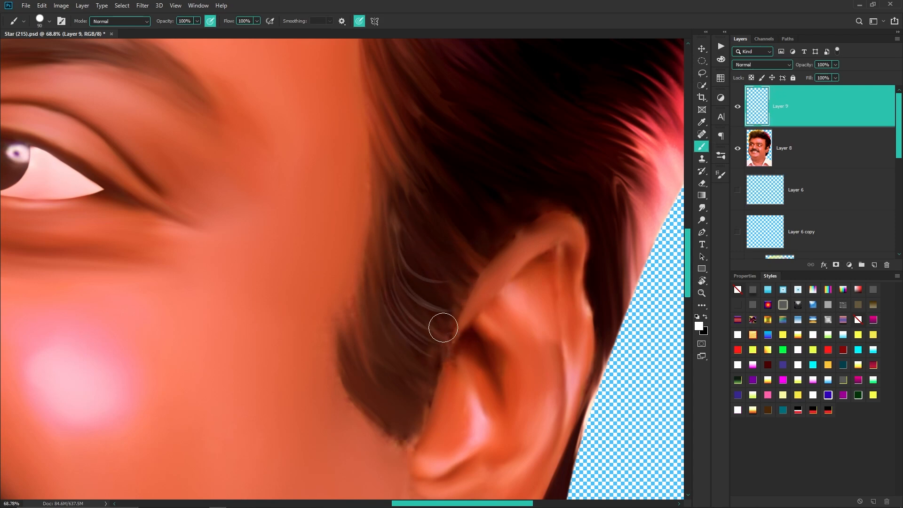
{"action": "mouse_move", "coordinate": [391, 324]}
{"action": "left_mouse_down"}
{"action": "mouse_move", "coordinate": [430, 375]}
{"action": "mouse_move", "coordinate": [428, 387]}
{"action": "left_mouse_up"}
{"action": "left_click_drag", "start_coordinate": [386, 360], "coordinate": [427, 402]}
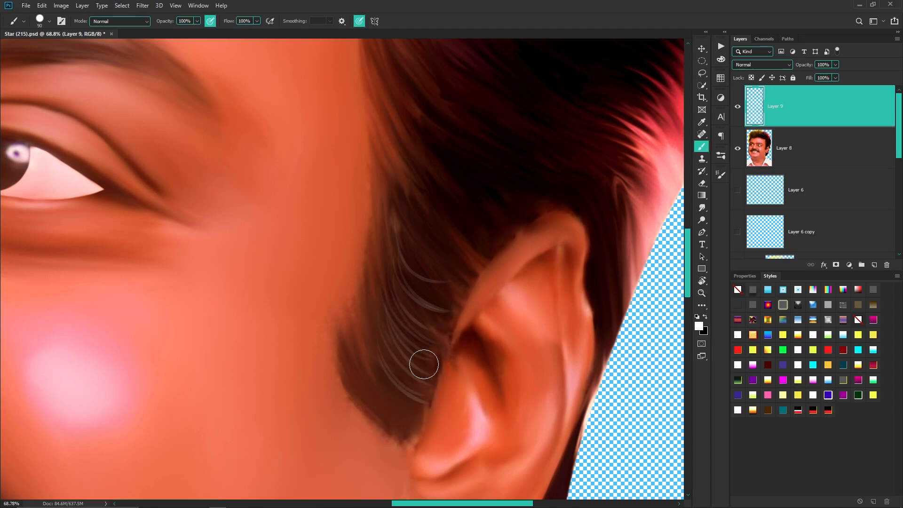
{"action": "mouse_move", "coordinate": [406, 333]}
{"action": "left_mouse_down"}
{"action": "mouse_move", "coordinate": [421, 287]}
{"action": "mouse_move", "coordinate": [470, 370]}
{"action": "left_mouse_up"}
{"action": "left_click_drag", "start_coordinate": [384, 322], "coordinate": [451, 354]}
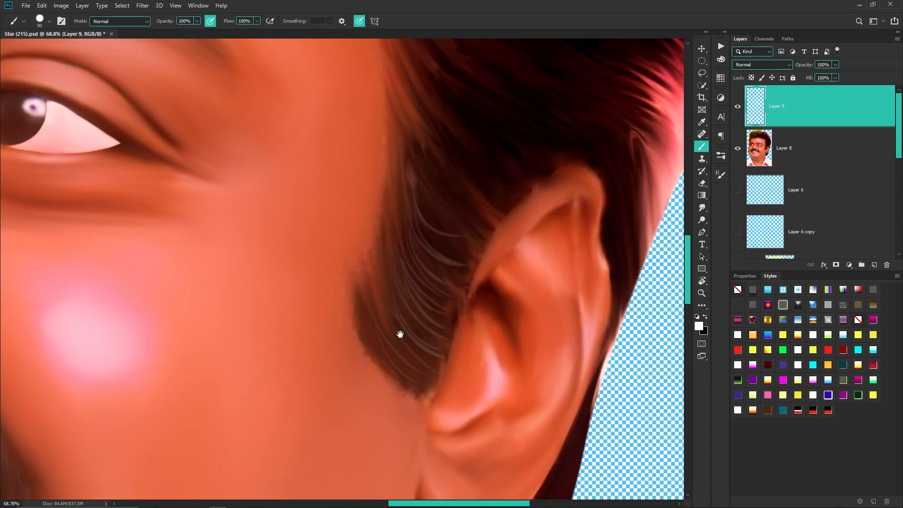
Switch the foreground color to black and paint fine hair strokes along the eyebrow on the ear side of the face.
{"action": "left_click_drag", "start_coordinate": [399, 332], "coordinate": [503, 319]}
{"action": "left_click_drag", "start_coordinate": [368, 218], "coordinate": [451, 365]}
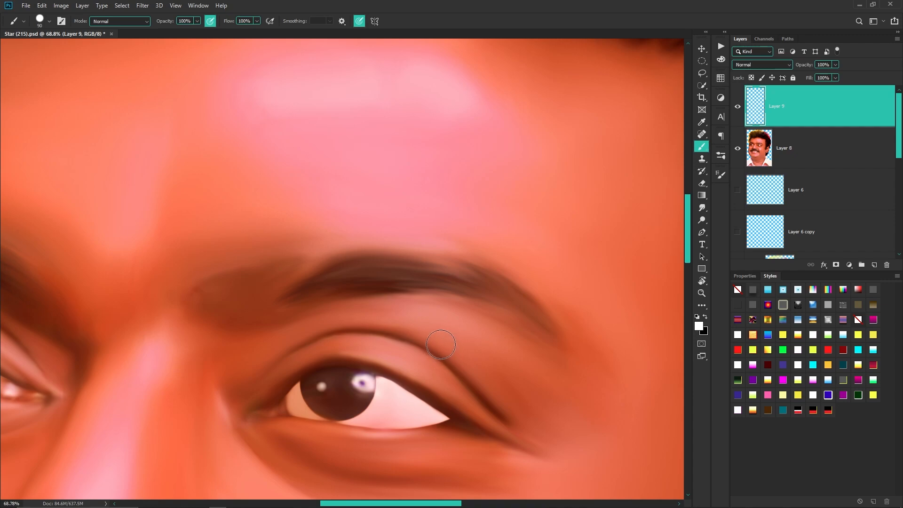
{"action": "key", "text": "x"}
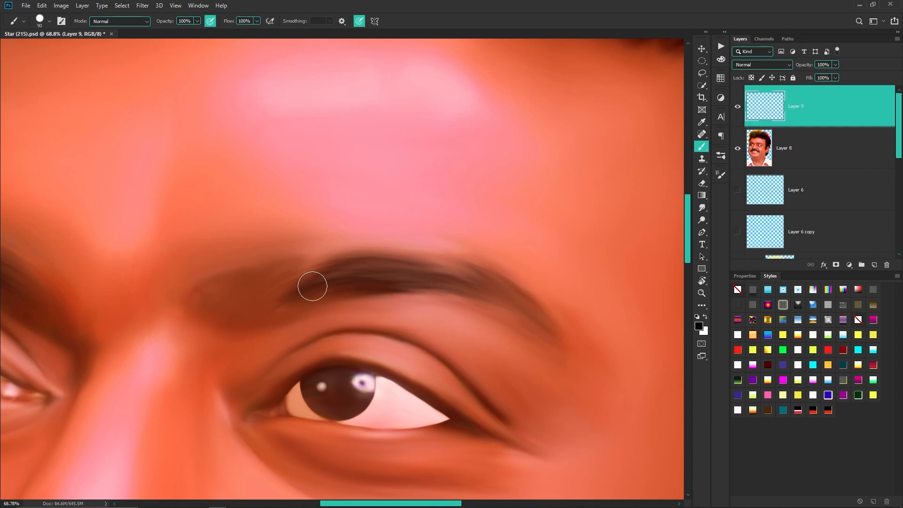
{"action": "left_click_drag", "start_coordinate": [429, 281], "coordinate": [524, 310]}
{"action": "mouse_move", "coordinate": [387, 270]}
{"action": "left_mouse_down"}
{"action": "mouse_move", "coordinate": [523, 326]}
{"action": "mouse_move", "coordinate": [507, 309]}
{"action": "left_mouse_up"}
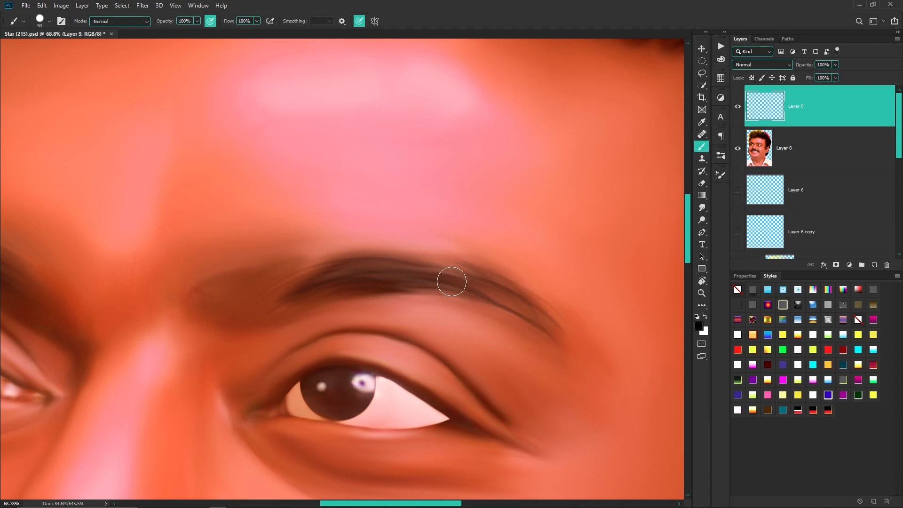
{"action": "left_click_drag", "start_coordinate": [338, 301], "coordinate": [407, 322]}
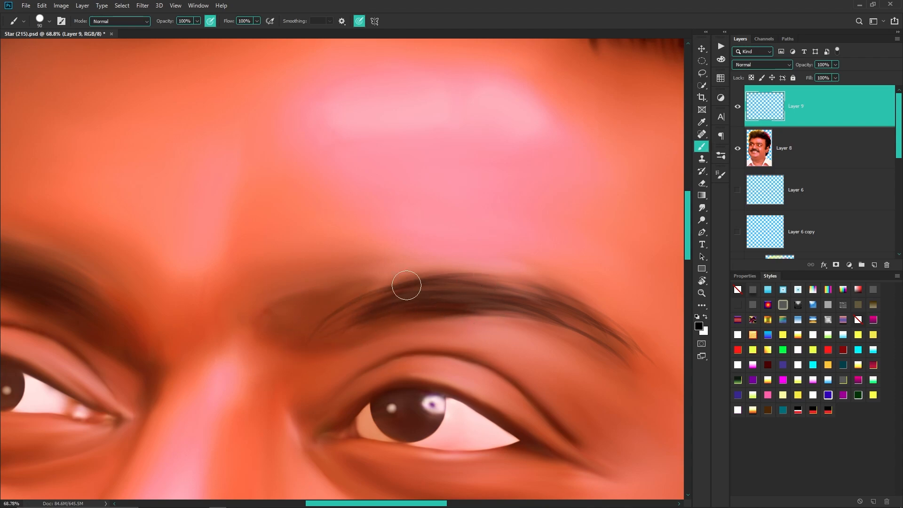
Paint fine black hair strokes along the other eyebrow, undoing one stroke near its inner end and repainting it.
{"action": "mouse_move", "coordinate": [294, 326]}
{"action": "left_mouse_down"}
{"action": "mouse_move", "coordinate": [329, 322]}
{"action": "mouse_move", "coordinate": [351, 347]}
{"action": "left_mouse_up"}
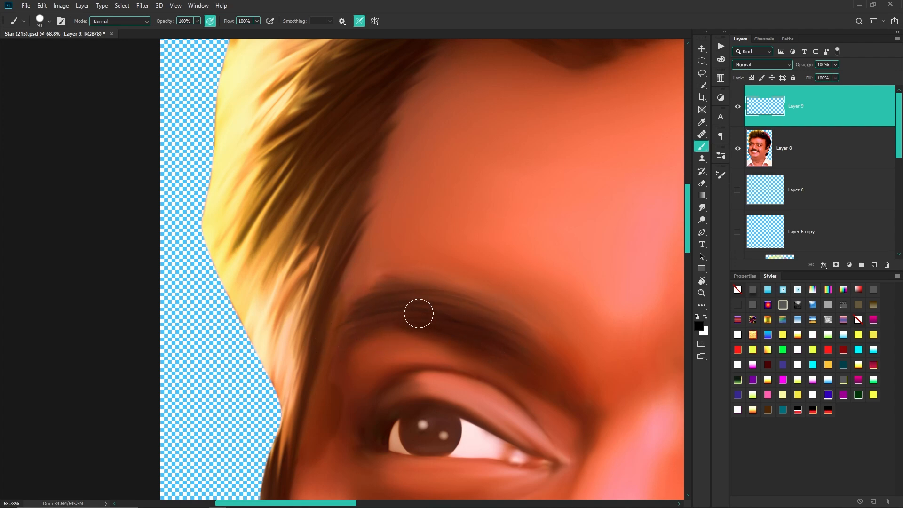
{"action": "left_click_drag", "start_coordinate": [500, 335], "coordinate": [545, 371]}
{"action": "key", "text": "ctrl+z"}
{"action": "left_click_drag", "start_coordinate": [433, 311], "coordinate": [559, 369]}
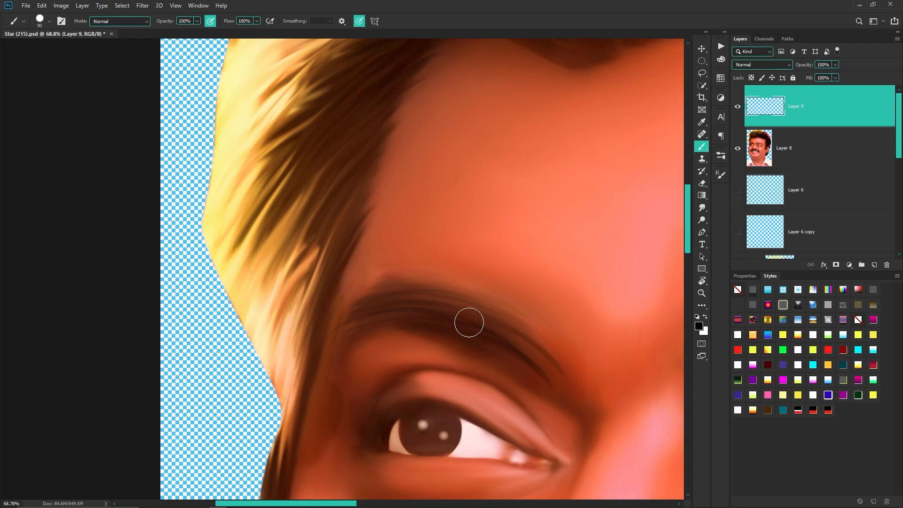
{"action": "left_click_drag", "start_coordinate": [469, 323], "coordinate": [563, 374]}
{"action": "left_click_drag", "start_coordinate": [480, 305], "coordinate": [566, 374]}
Paint a row of fine, curved black hair strokes across the cheek between the sideburn and the nose.
{"action": "left_click_drag", "start_coordinate": [460, 242], "coordinate": [337, 386]}
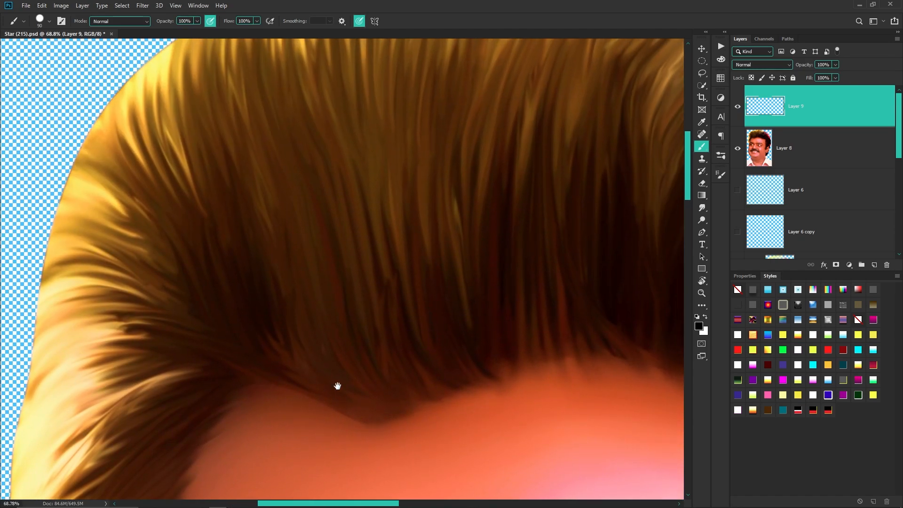
{"action": "scroll", "coordinate": [419, 280], "scroll_direction": "down", "scroll_amount": 5}
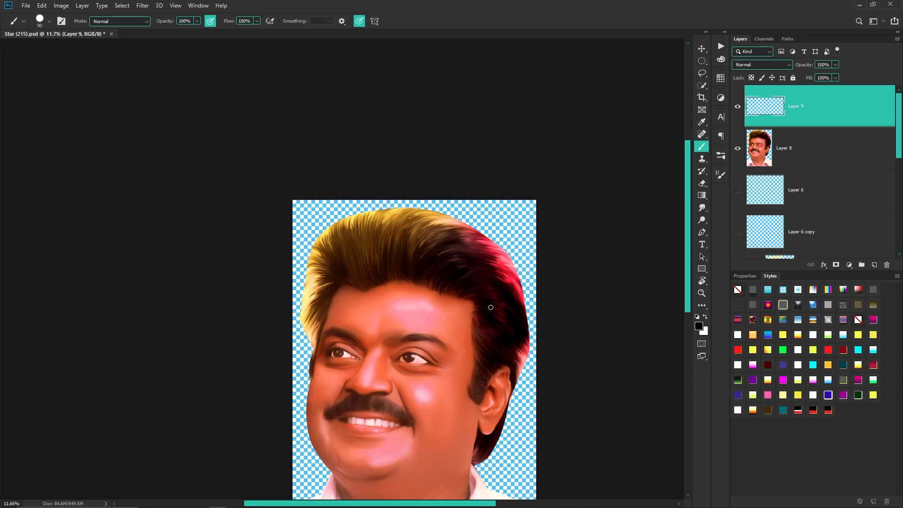
{"action": "scroll", "coordinate": [387, 436], "scroll_direction": "up", "scroll_amount": 6}
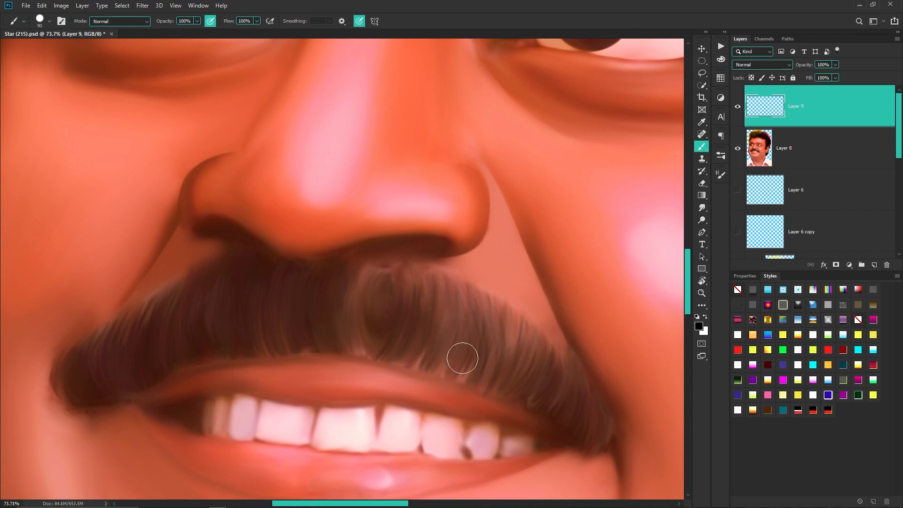
{"action": "scroll", "coordinate": [460, 357], "scroll_direction": "left", "scroll_amount": 3}
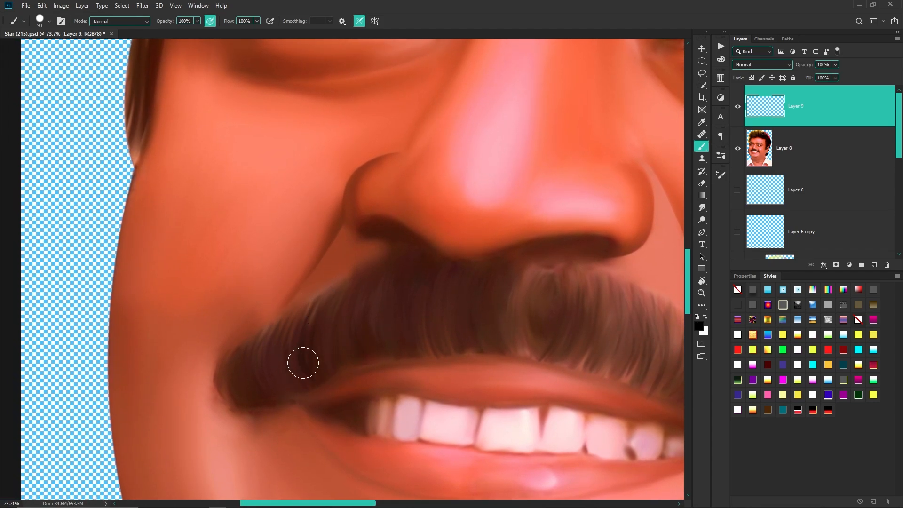
{"action": "scroll", "coordinate": [326, 316], "scroll_direction": "up", "scroll_amount": 4}
{"action": "left_click_drag", "start_coordinate": [331, 278], "coordinate": [306, 411]}
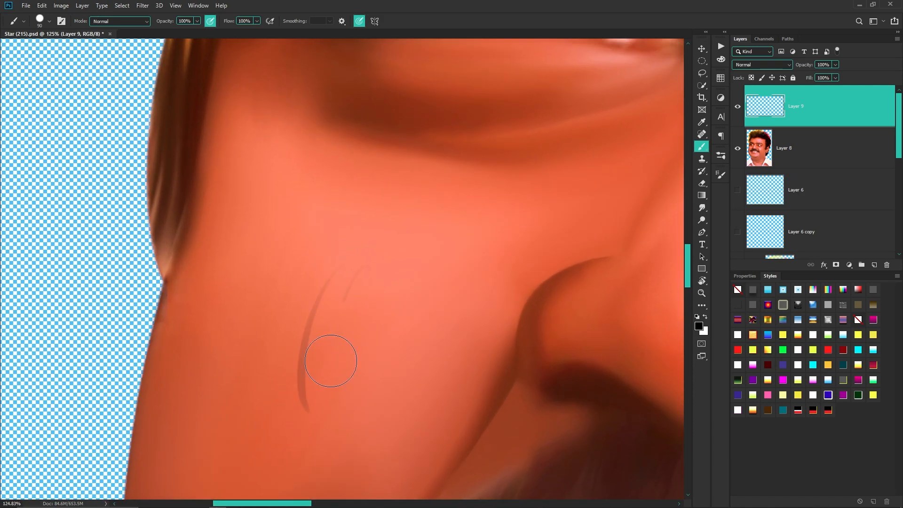
{"action": "left_click_drag", "start_coordinate": [360, 269], "coordinate": [330, 394]}
{"action": "mouse_move", "coordinate": [391, 282]}
{"action": "left_mouse_down"}
{"action": "mouse_move", "coordinate": [391, 360]}
{"action": "mouse_move", "coordinate": [372, 386]}
{"action": "left_mouse_up"}
{"action": "mouse_move", "coordinate": [400, 289]}
{"action": "left_mouse_down"}
{"action": "mouse_move", "coordinate": [390, 379]}
{"action": "mouse_move", "coordinate": [406, 371]}
{"action": "mouse_move", "coordinate": [445, 282]}
{"action": "mouse_move", "coordinate": [460, 369]}
{"action": "left_mouse_up"}
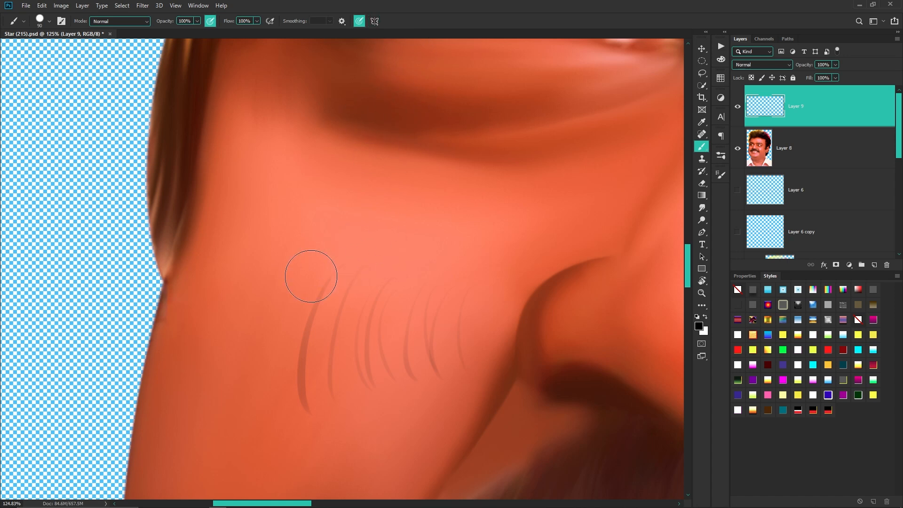
{"action": "left_click_drag", "start_coordinate": [282, 301], "coordinate": [292, 405]}
{"action": "left_click_drag", "start_coordinate": [264, 317], "coordinate": [271, 388]}
{"action": "left_click_drag", "start_coordinate": [252, 332], "coordinate": [258, 399]}
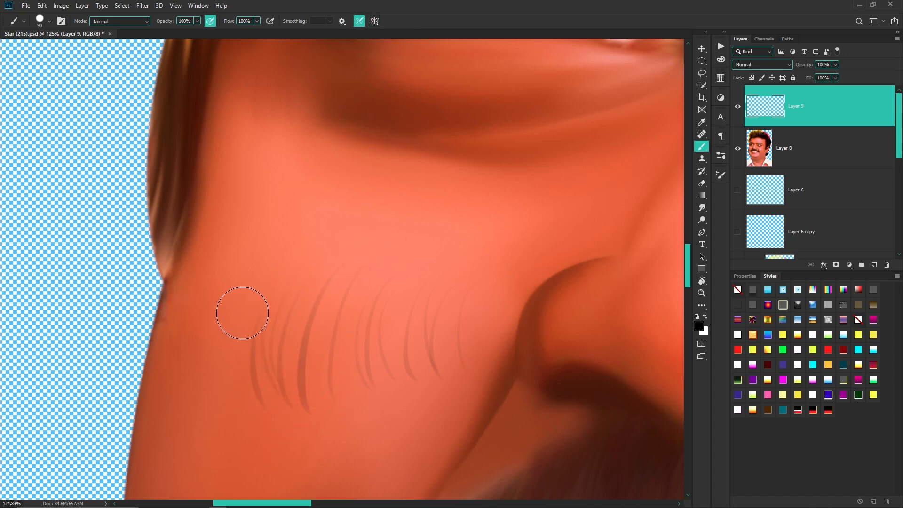
Paint one heavy black stroke on the upper cheek, undo it, and add a second row of fine strokes above the first.
{"action": "left_click_drag", "start_coordinate": [253, 181], "coordinate": [275, 237]}
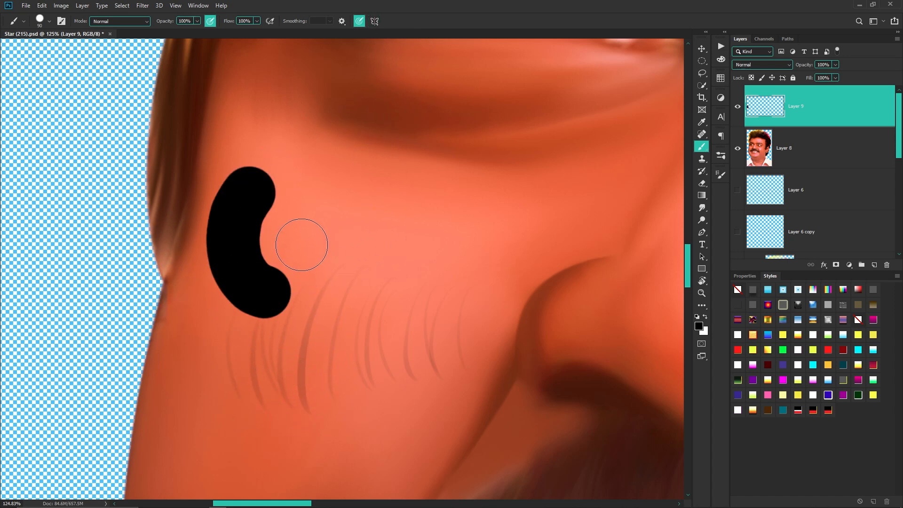
{"action": "key", "text": "ctrl+z"}
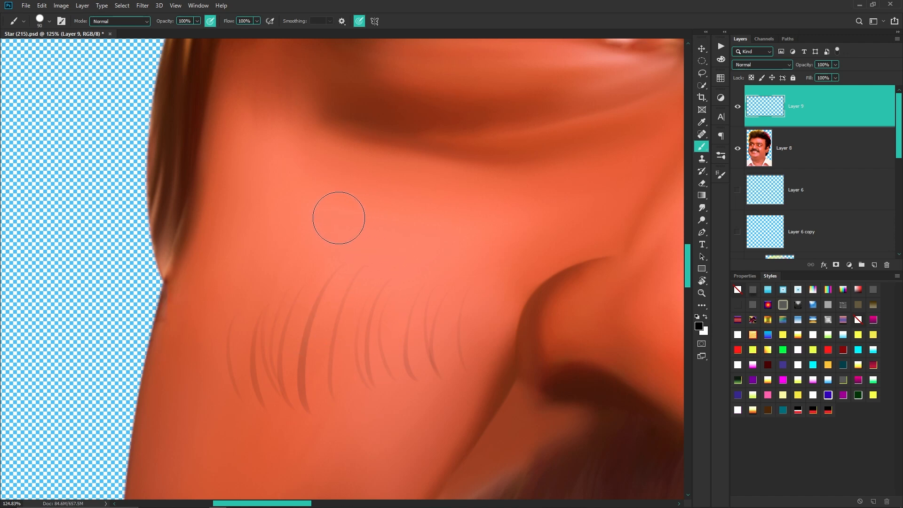
{"action": "left_click_drag", "start_coordinate": [309, 203], "coordinate": [287, 277]}
{"action": "left_click_drag", "start_coordinate": [338, 208], "coordinate": [316, 278]}
{"action": "left_click_drag", "start_coordinate": [366, 221], "coordinate": [352, 273]}
{"action": "left_click_drag", "start_coordinate": [391, 212], "coordinate": [385, 283]}
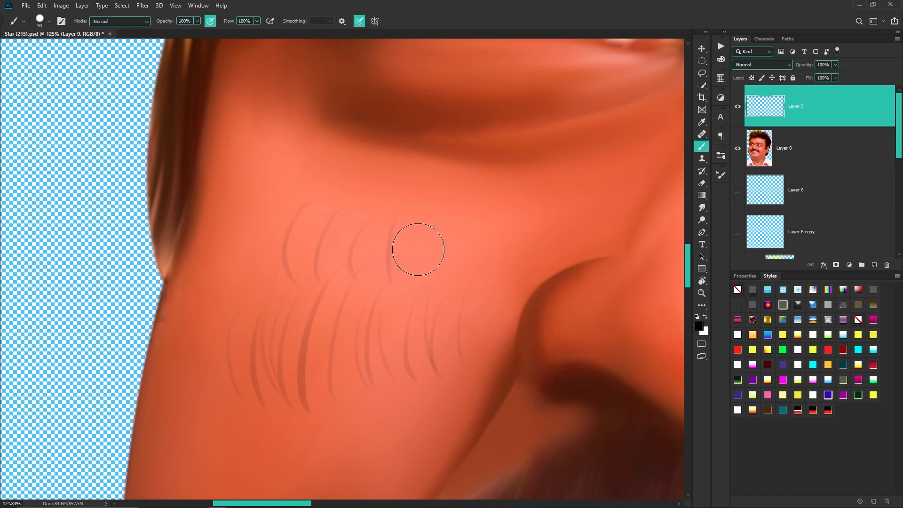
{"action": "left_click_drag", "start_coordinate": [430, 224], "coordinate": [402, 287]}
Try two black strokes across the lower cheek above the moustache, undoing each one.
{"action": "scroll", "coordinate": [331, 318], "scroll_direction": "down", "scroll_amount": 3}
{"action": "mouse_move", "coordinate": [332, 317]}
{"action": "left_mouse_down"}
{"action": "mouse_move", "coordinate": [393, 393]}
{"action": "mouse_move", "coordinate": [400, 386]}
{"action": "left_mouse_up"}
{"action": "key", "text": "ctrl+z"}
{"action": "mouse_move", "coordinate": [256, 331]}
{"action": "left_mouse_down"}
{"action": "mouse_move", "coordinate": [364, 378]}
{"action": "mouse_move", "coordinate": [390, 362]}
{"action": "left_mouse_up"}
{"action": "key", "text": "ctrl+z"}
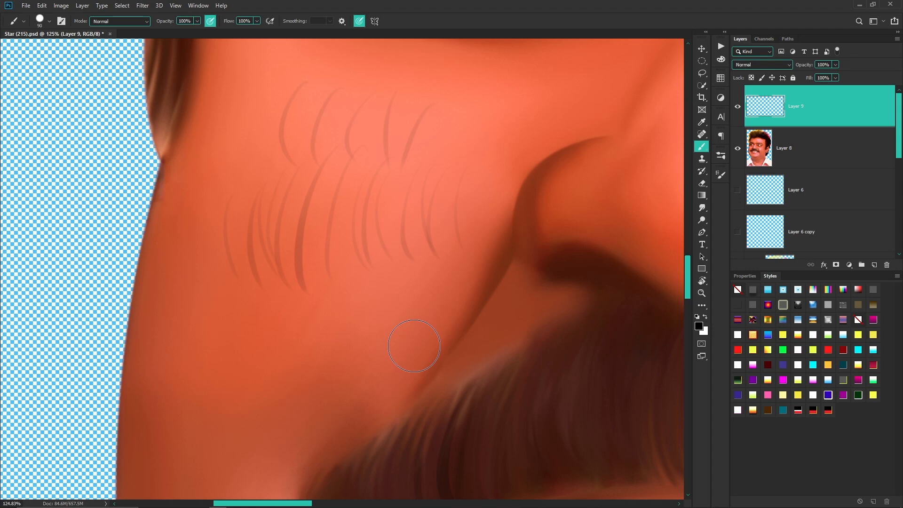
Set the foreground color to bright blue, #00aeff.
{"action": "scroll", "coordinate": [377, 192], "scroll_direction": "up", "scroll_amount": 4}
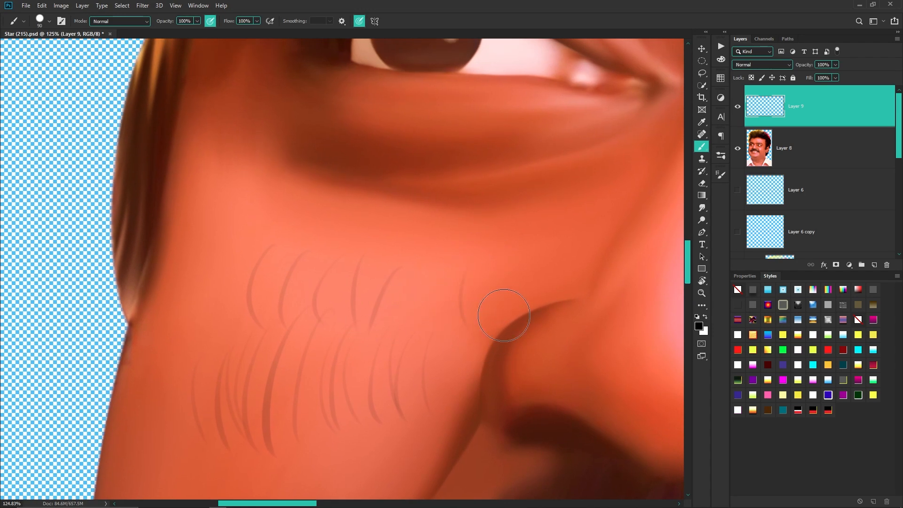
{"action": "left_click_drag", "start_coordinate": [580, 349], "coordinate": [478, 290]}
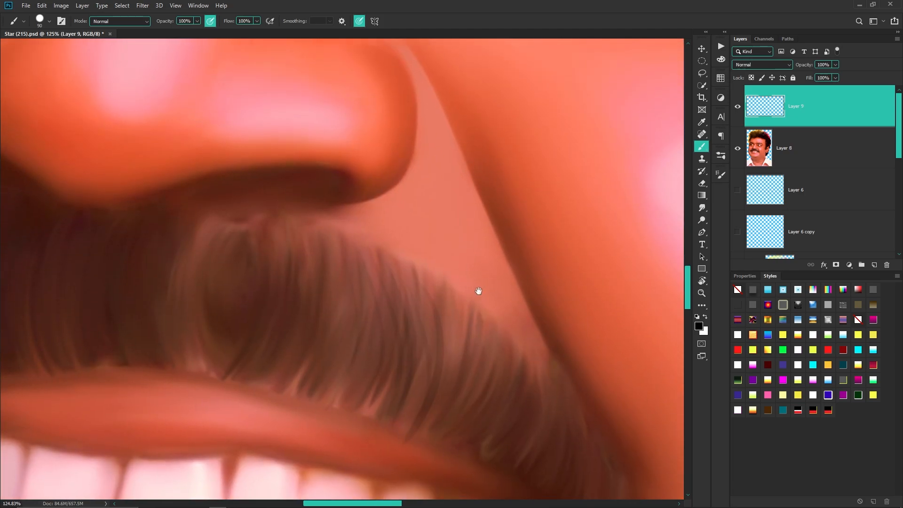
{"action": "scroll", "coordinate": [493, 301], "scroll_direction": "up", "scroll_amount": 15}
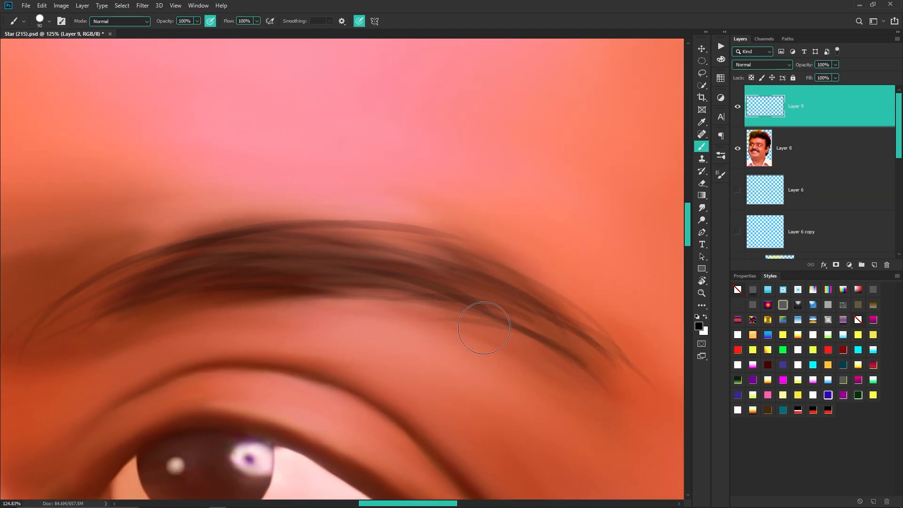
{"action": "scroll", "coordinate": [453, 306], "scroll_direction": "down", "scroll_amount": 10}
{"action": "scroll", "coordinate": [560, 433], "scroll_direction": "up", "scroll_amount": 8}
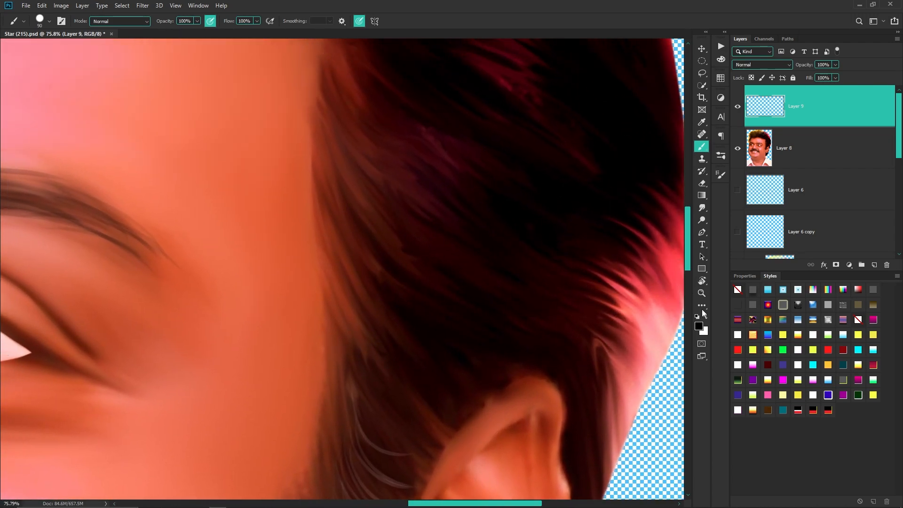
{"action": "left_click", "coordinate": [699, 325]}
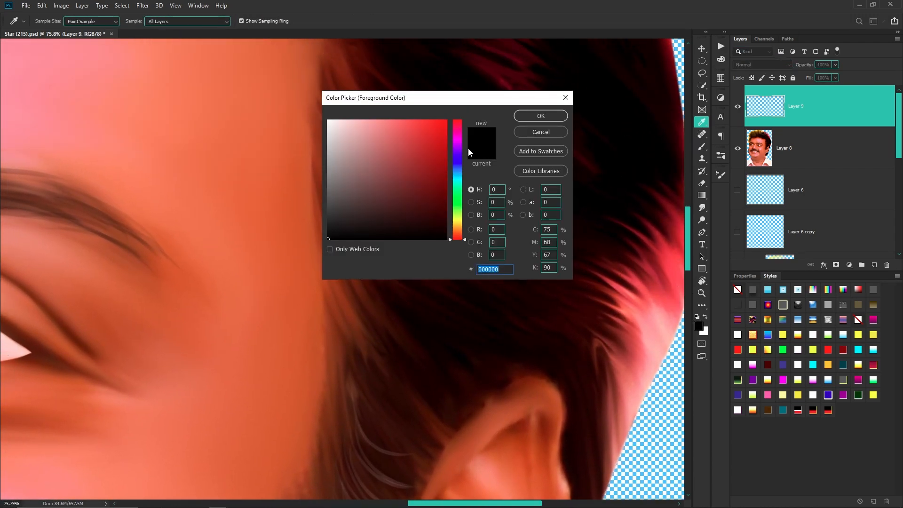
{"action": "left_click_drag", "start_coordinate": [455, 239], "coordinate": [463, 170]}
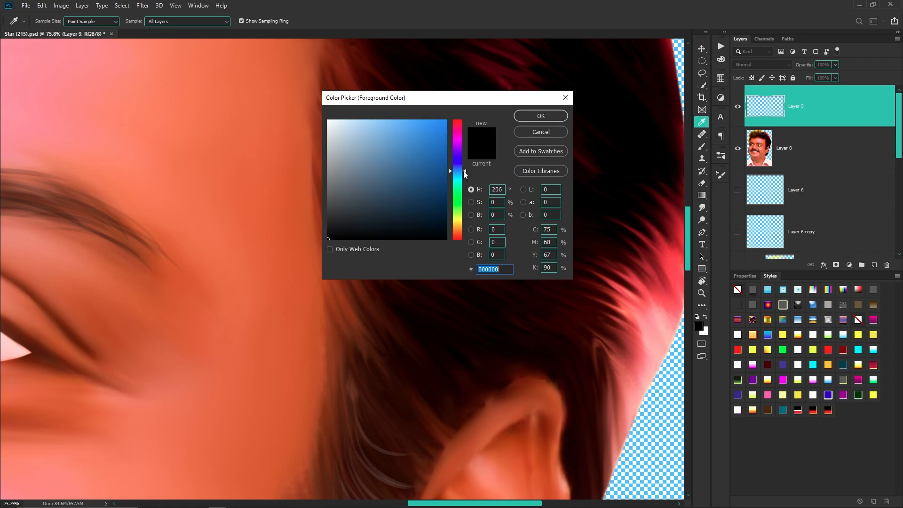
{"action": "left_click_drag", "start_coordinate": [444, 123], "coordinate": [460, 106]}
{"action": "mouse_move", "coordinate": [457, 170]}
{"action": "left_mouse_down"}
{"action": "mouse_move", "coordinate": [456, 186]}
{"action": "mouse_move", "coordinate": [457, 173]}
{"action": "left_mouse_up"}
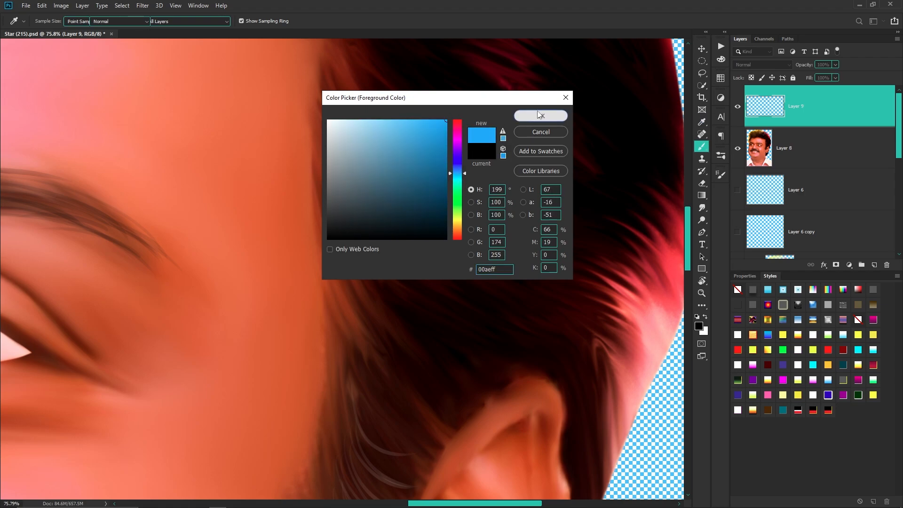
{"action": "left_click", "coordinate": [541, 116]}
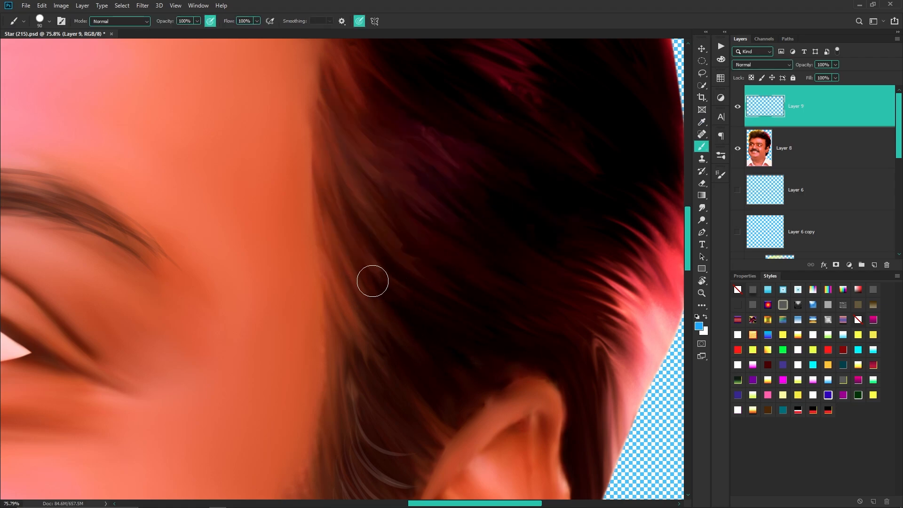
Paint fine, curved blue hair strokes through the dark hair just above the ear.
{"action": "left_click_drag", "start_coordinate": [371, 278], "coordinate": [512, 336]}
{"action": "left_click_drag", "start_coordinate": [356, 316], "coordinate": [512, 378]}
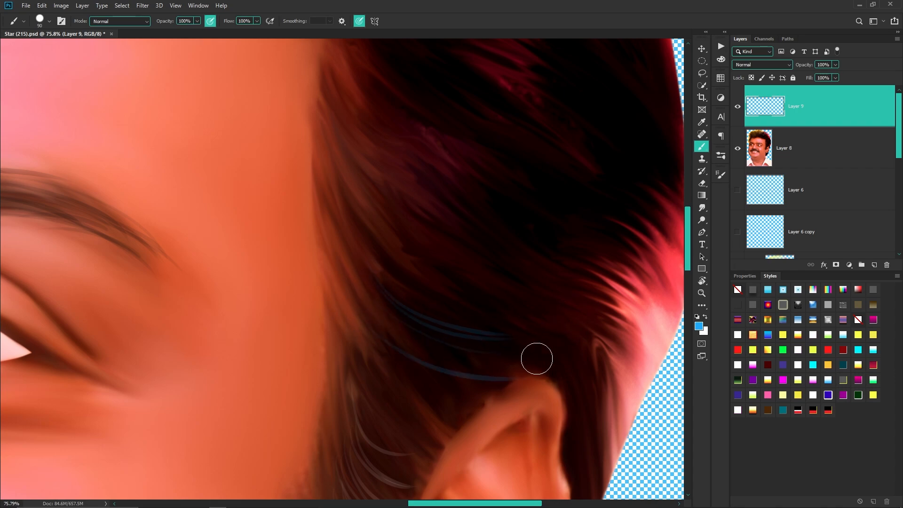
{"action": "scroll", "coordinate": [493, 369], "scroll_direction": "up", "scroll_amount": 2}
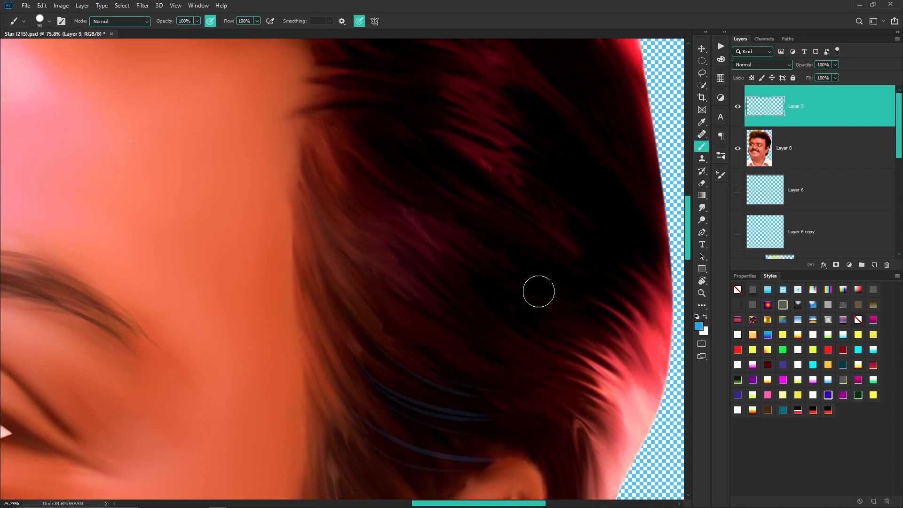